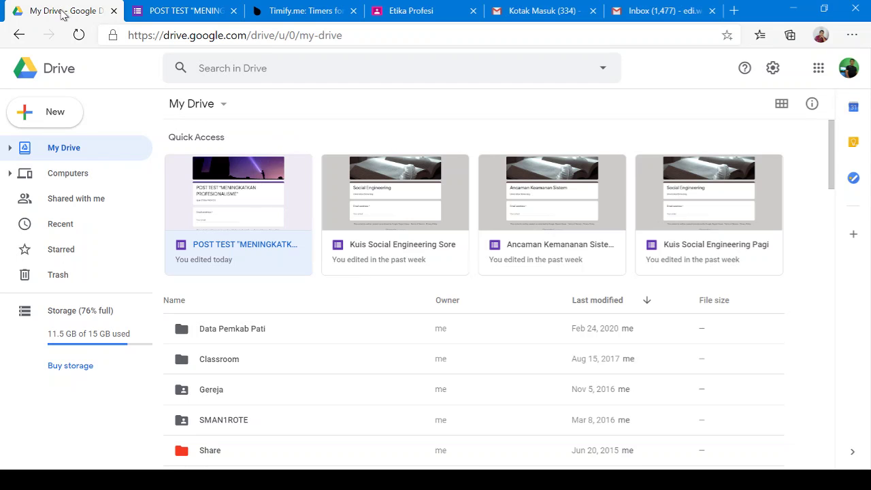
# Open the POST TEST 'MENINGKATKAN PROFESIONALISME' form from My Drive in Google Forms
pyautogui.click(175, 19)
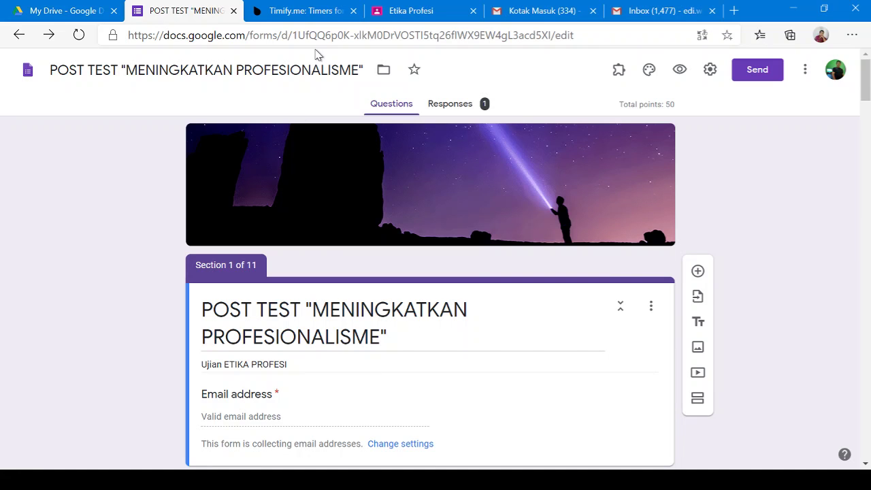
# Glance at the Etika Profesi Classroom tab, then bring up the Timify.me home page
pyautogui.click(416, 11)
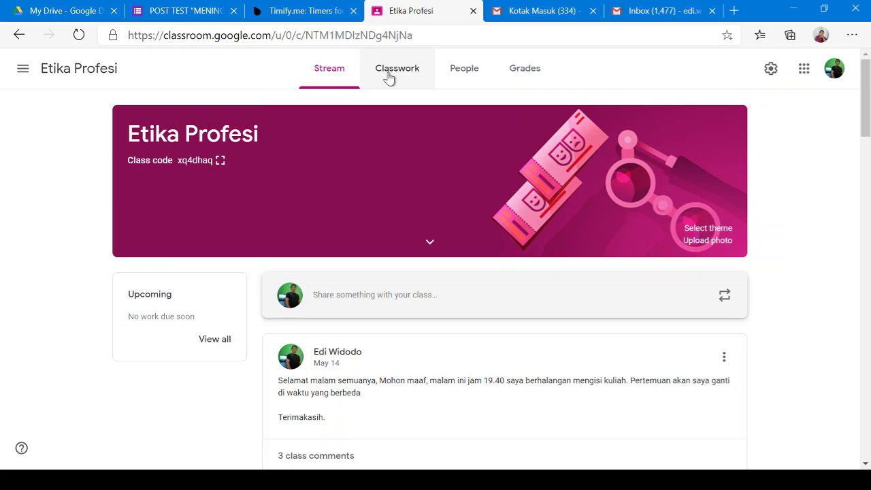
pyautogui.click(303, 15)
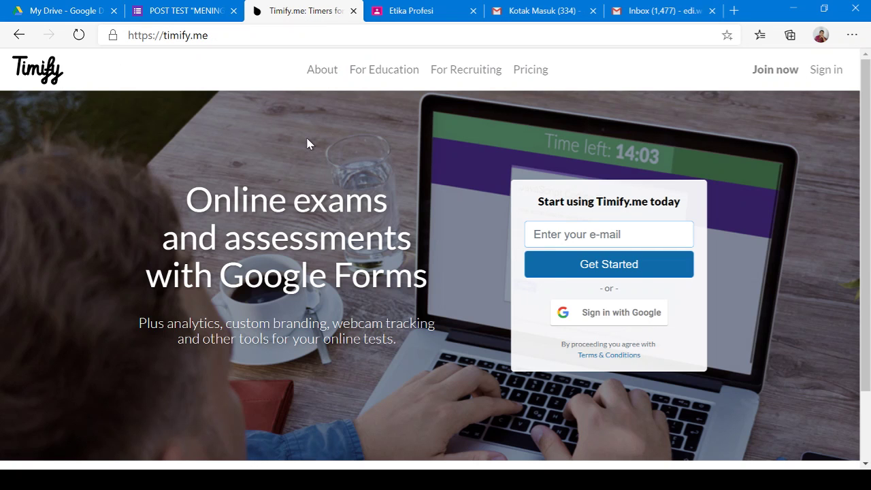
# Check the Timify.me address and sign-up page, return home, then go to the Gmail inbox
pyautogui.click(253, 36)
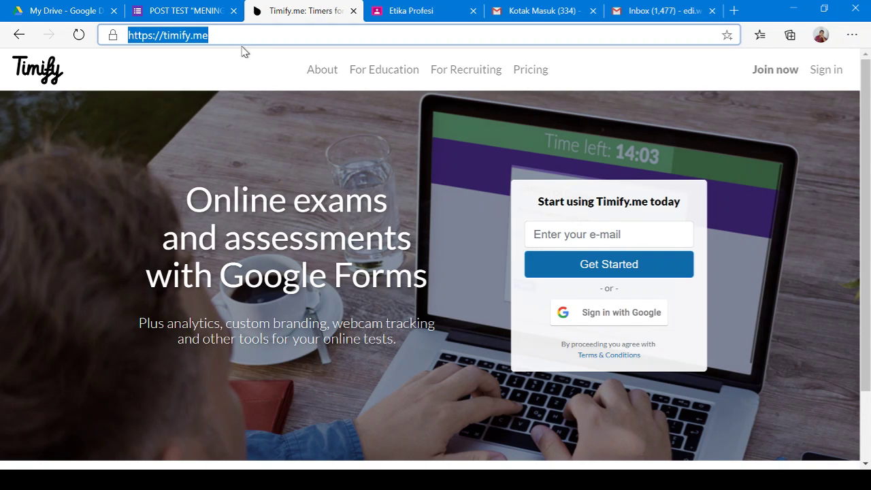
pyautogui.moveTo(250, 40); pyautogui.dragTo(114, 41)
pyautogui.click(777, 70)
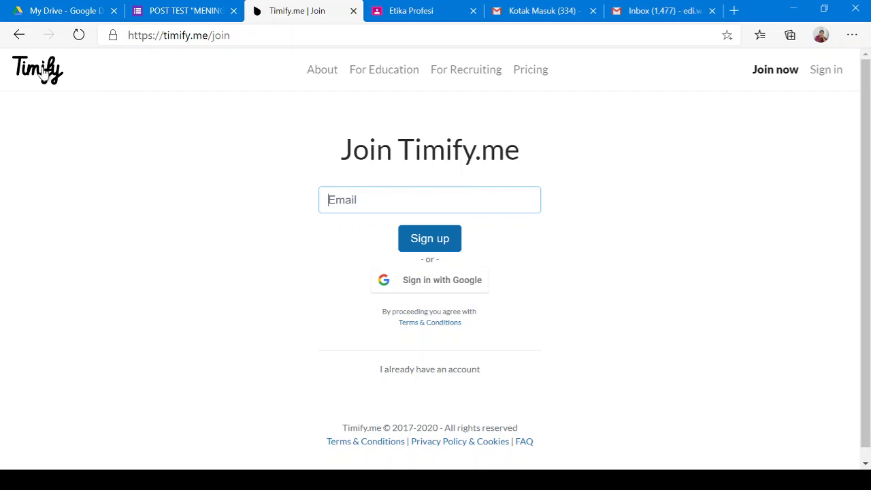
pyautogui.click(20, 37)
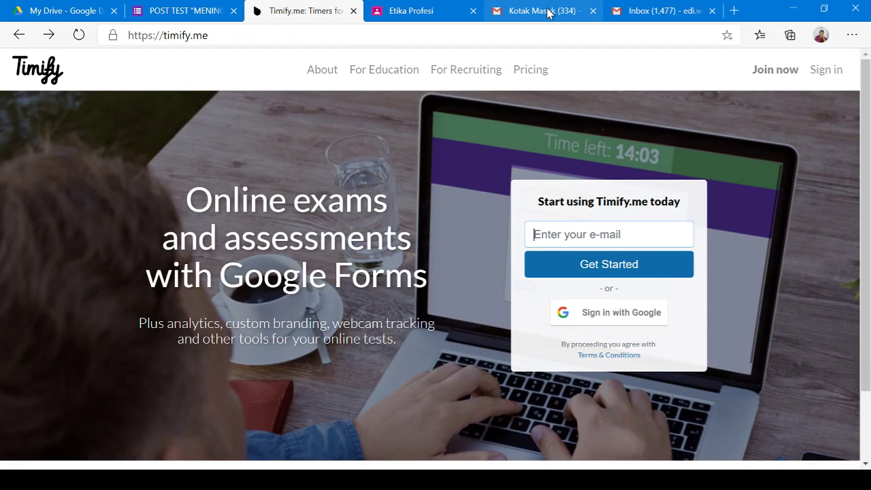
pyautogui.click(548, 12)
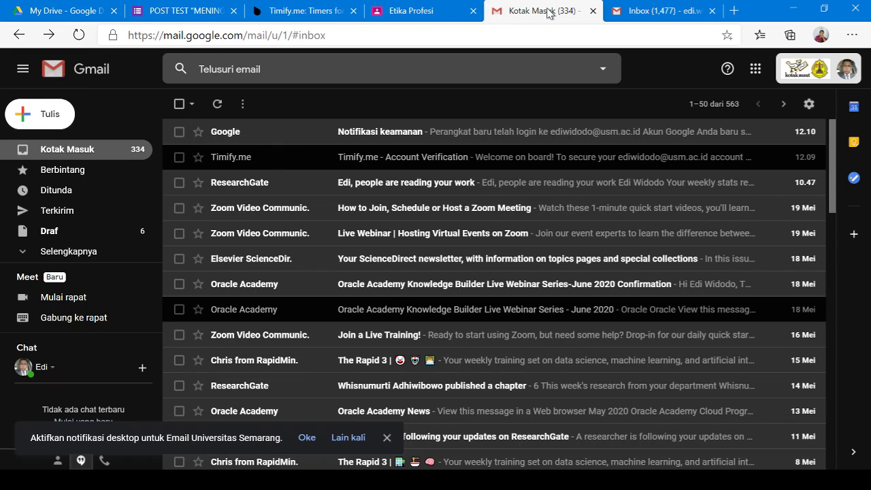
# Read the Timify.me account verification email, then return to the Timify.me home page
pyautogui.click(255, 161)
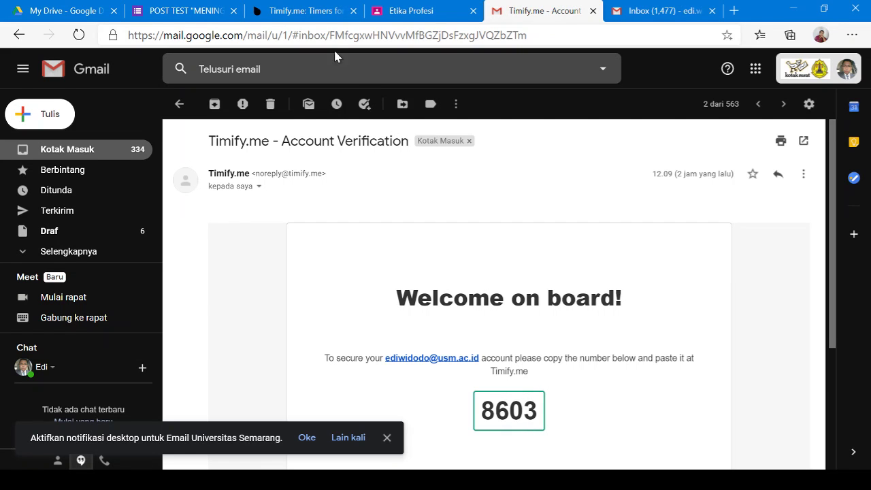
pyautogui.click(302, 15)
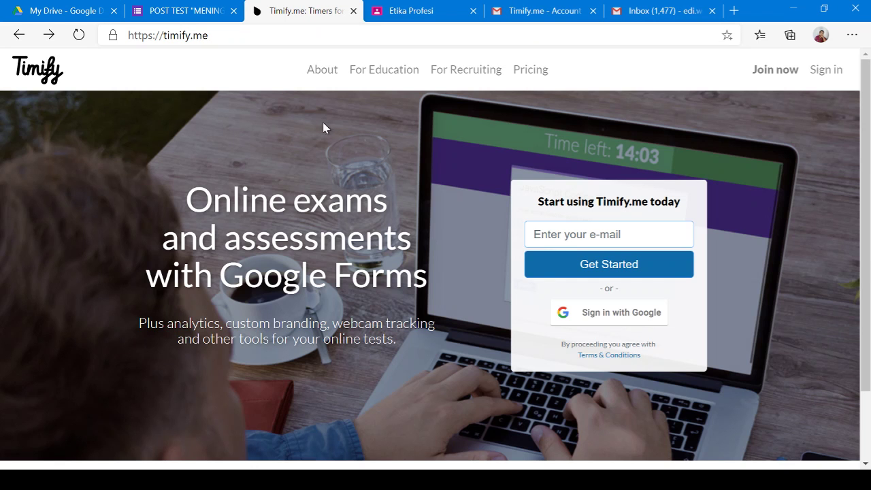
# Sign in to Timify.me using the saved account credentials
pyautogui.click(824, 73)
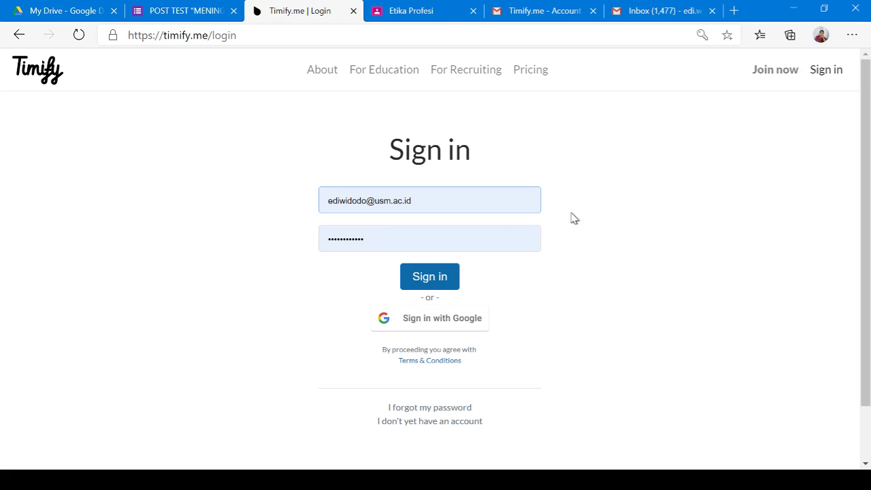
pyautogui.click(440, 282)
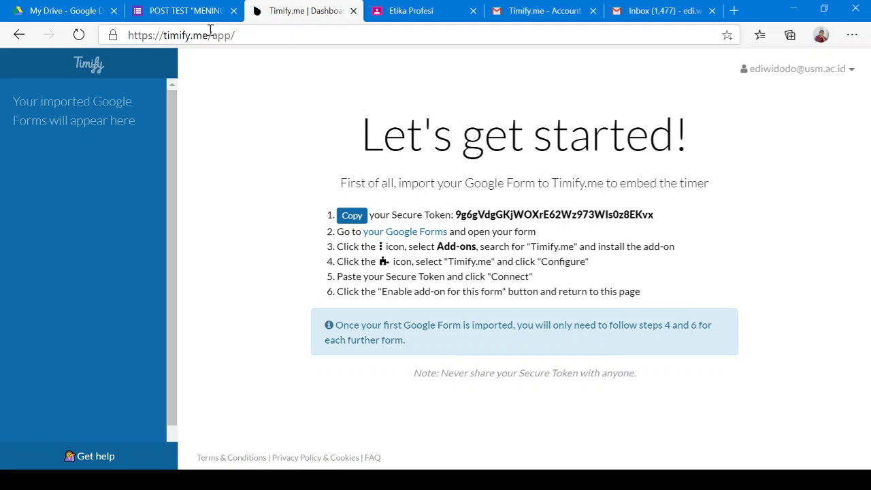
# Back in the POST TEST form, scroll through its sections and open the More options menu
pyautogui.click(183, 17)
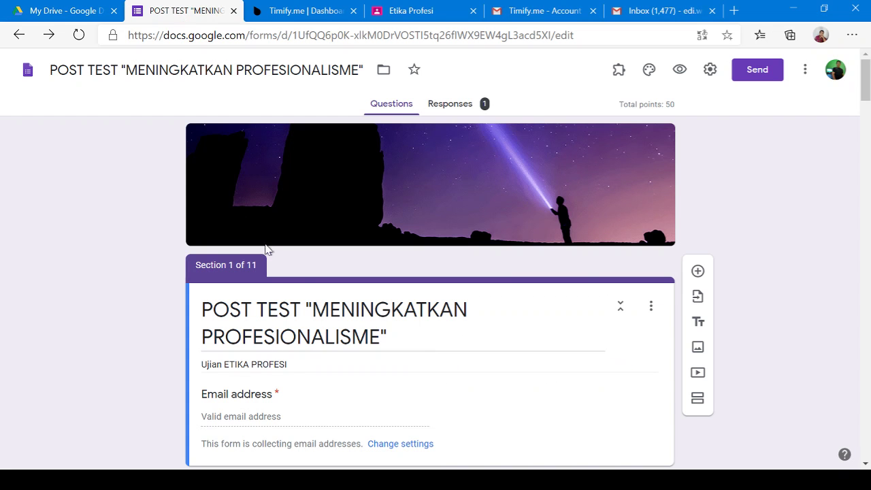
pyautogui.scroll(-1, 836, 241)
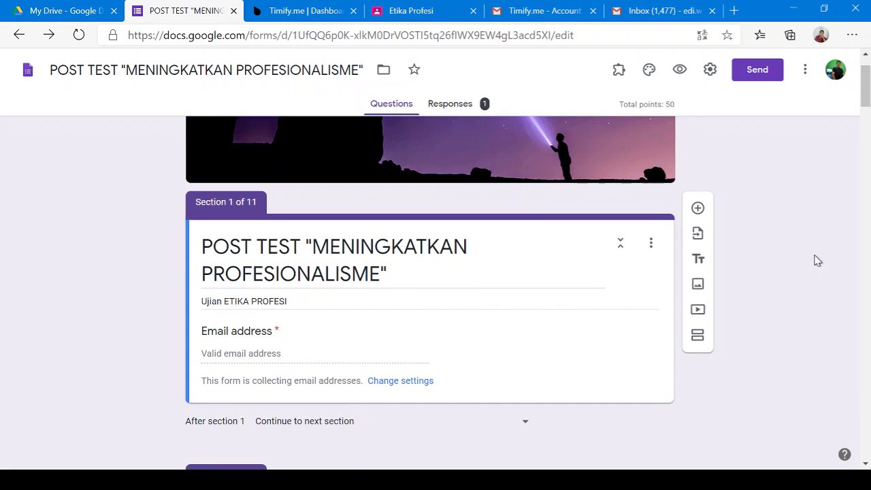
pyautogui.scroll(1, 815, 261)
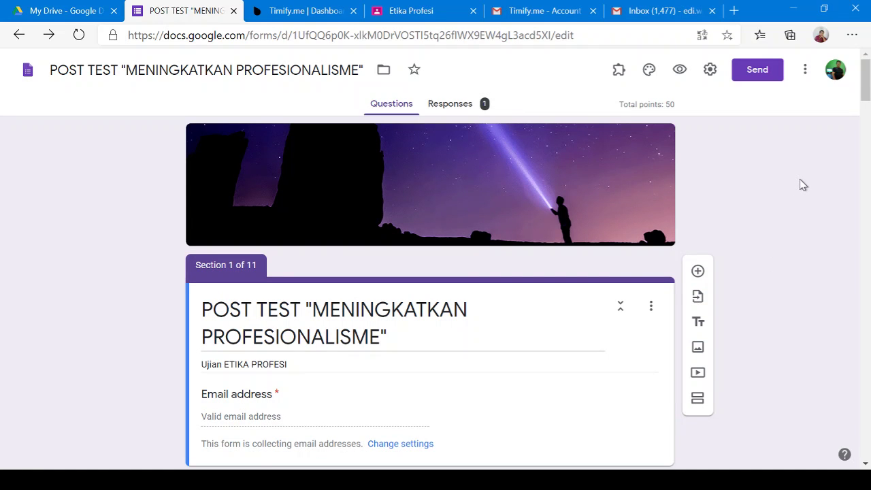
pyautogui.scroll(-10, 502, 362)
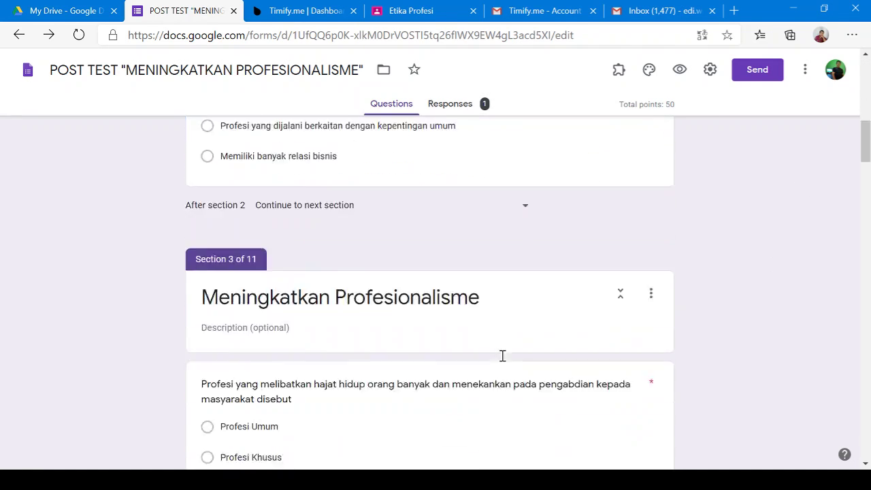
pyautogui.scroll(-10, 502, 355)
pyautogui.scroll(3, 505, 361)
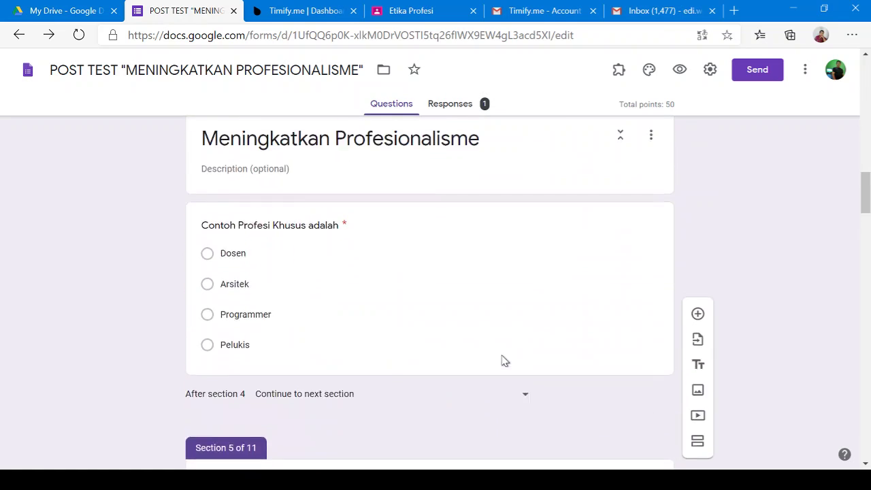
pyautogui.scroll(2, 504, 361)
pyautogui.scroll(15, 504, 361)
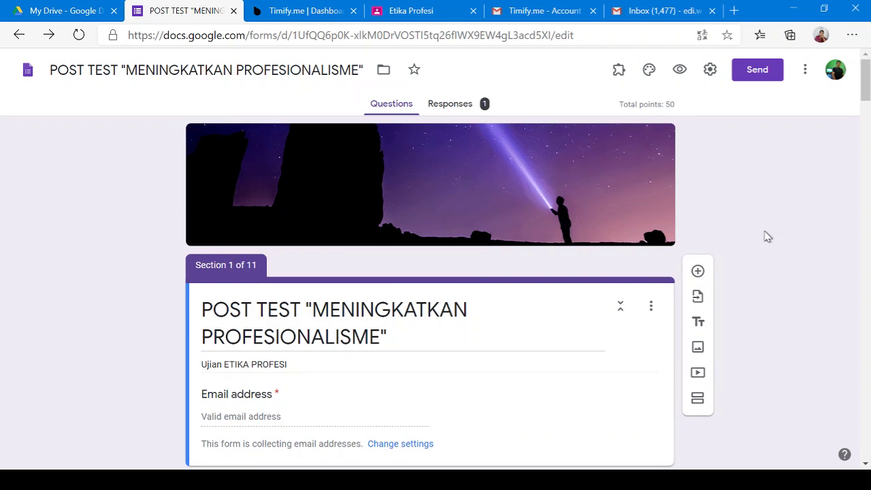
pyautogui.click(805, 70)
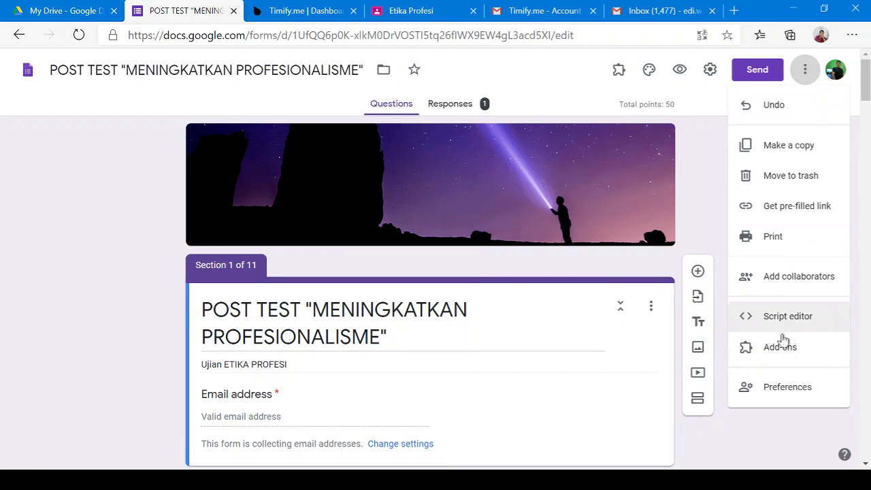
# Confirm in the add-ons Marketplace that Timify.me is installed, then close the Marketplace
pyautogui.click(780, 348)
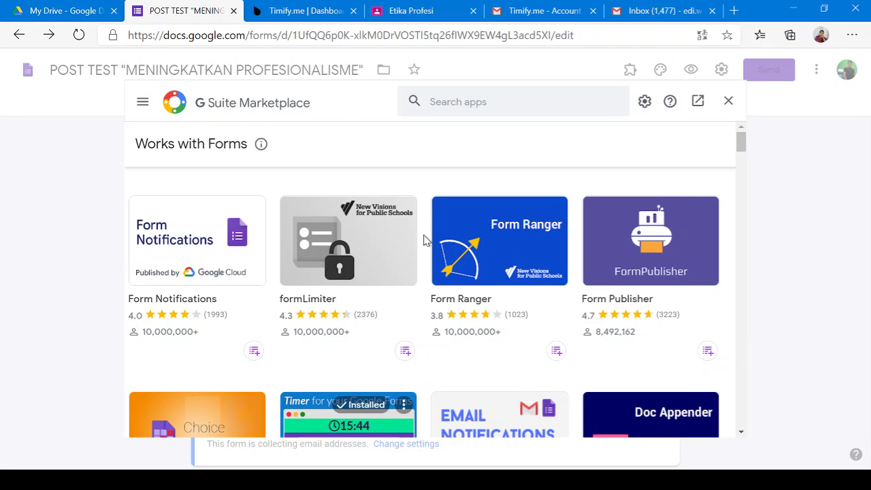
pyautogui.scroll(-2, 423, 239)
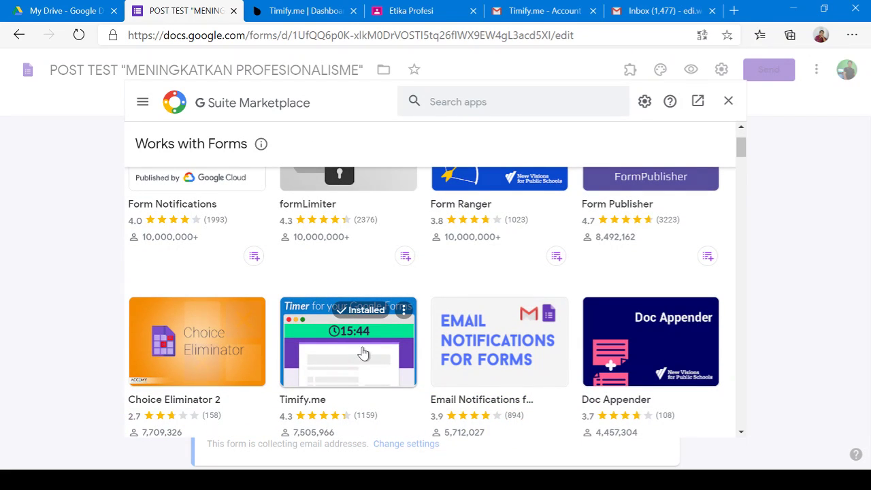
pyautogui.click(363, 353)
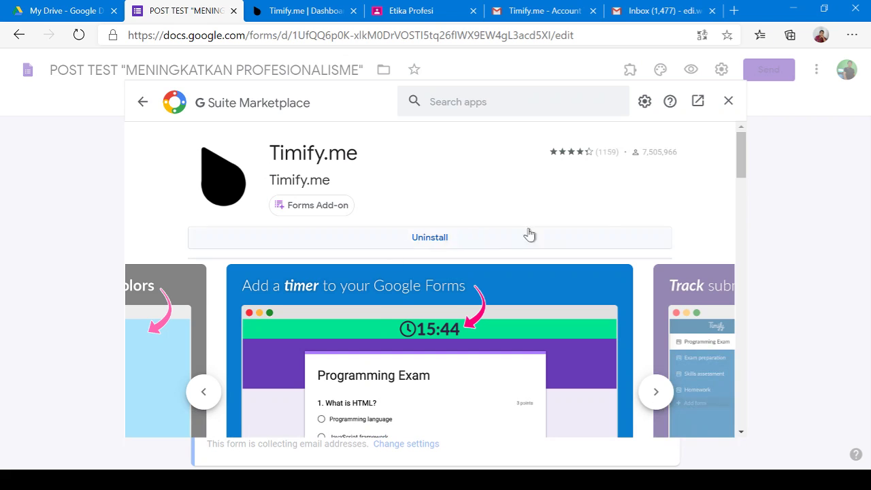
pyautogui.scroll(-2, 697, 218)
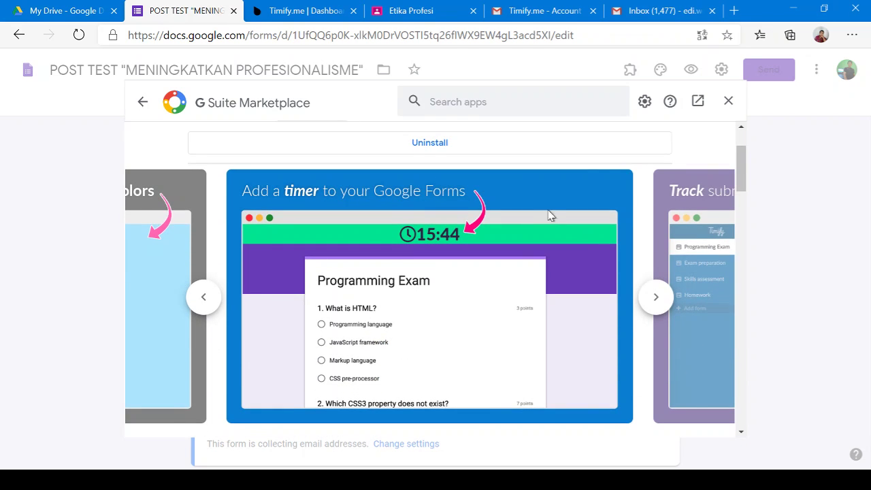
pyautogui.click(729, 102)
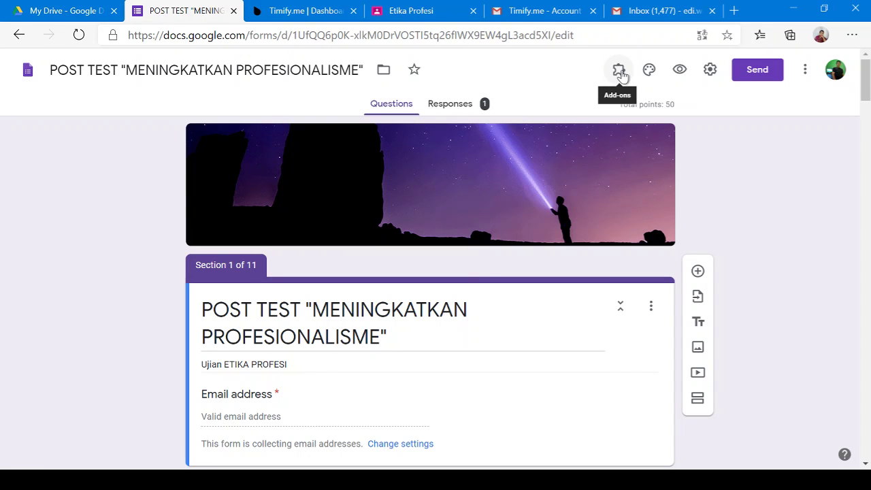
# Open the Timify.me add-on's Configure panel beside the POST TEST form, reloading the editor once
pyautogui.click(619, 72)
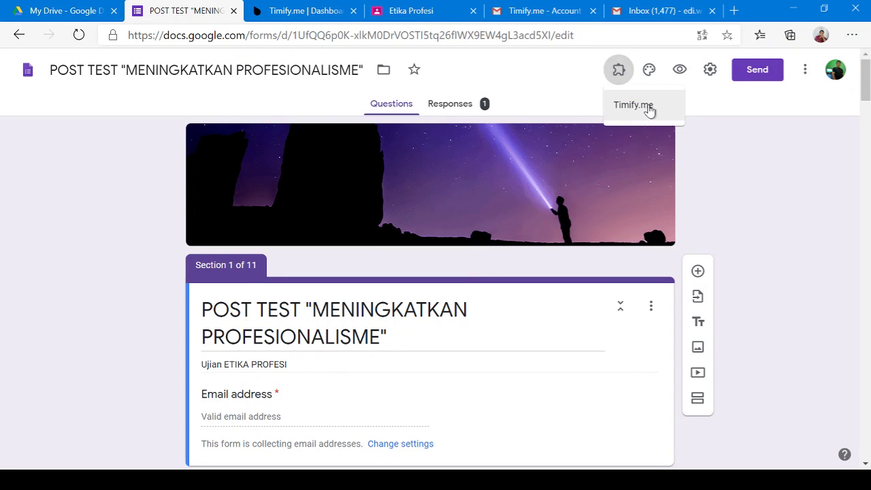
pyautogui.click(648, 109)
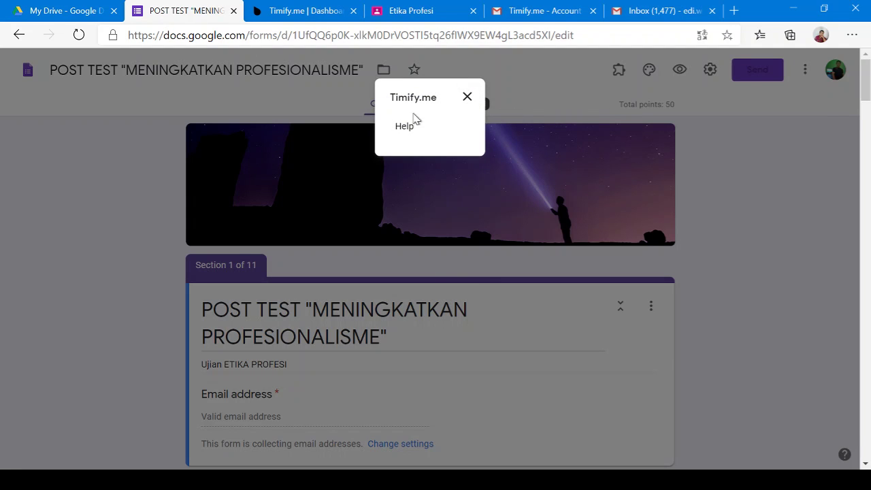
pyautogui.click(466, 98)
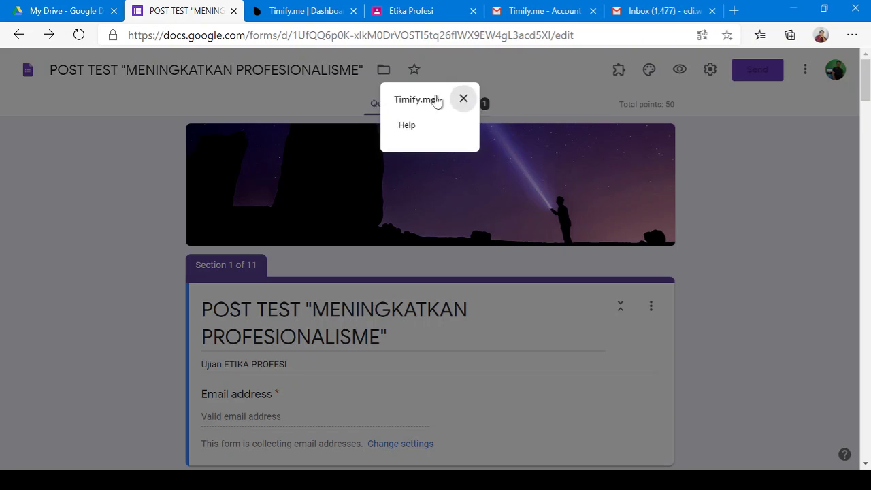
pyautogui.click(79, 35)
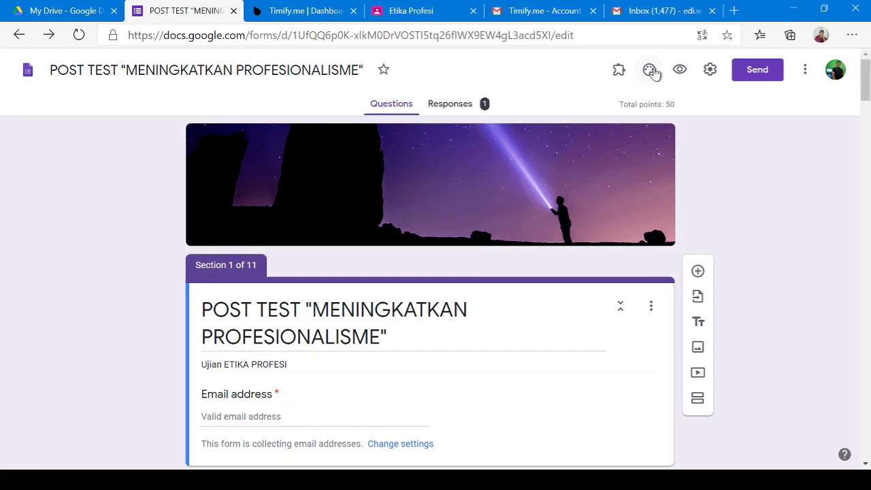
pyautogui.click(651, 72)
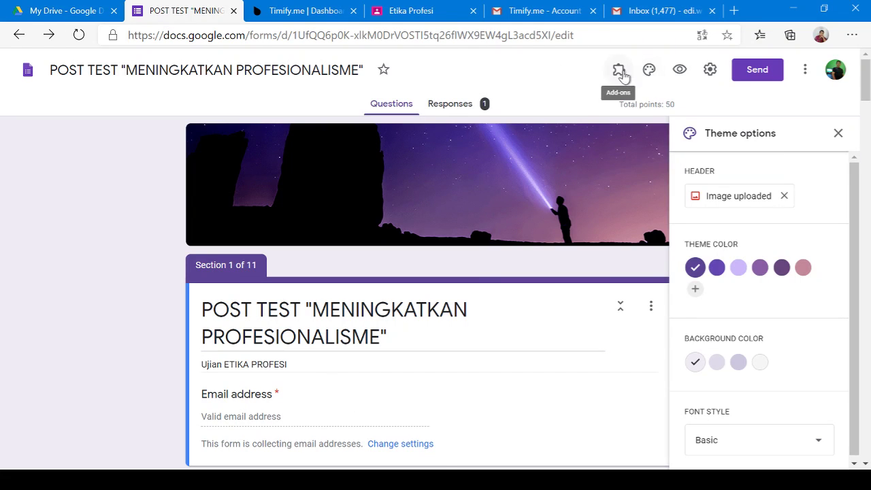
pyautogui.click(838, 132)
pyautogui.click(623, 72)
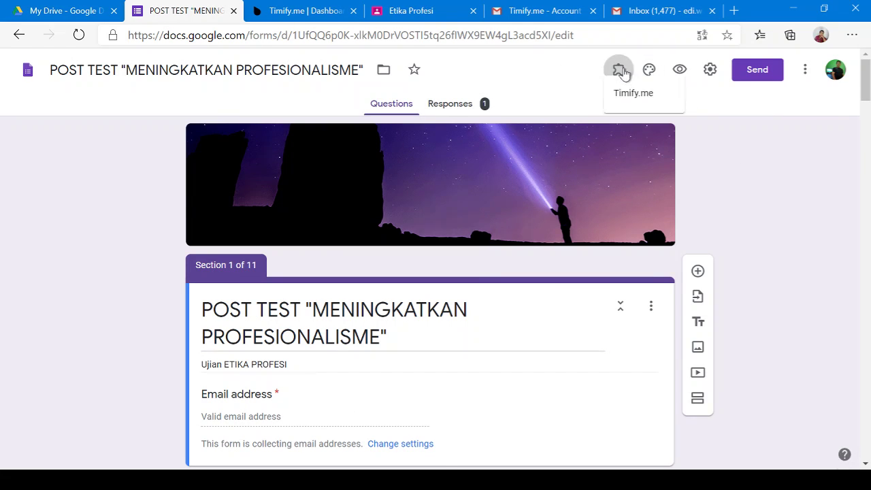
pyautogui.click(633, 105)
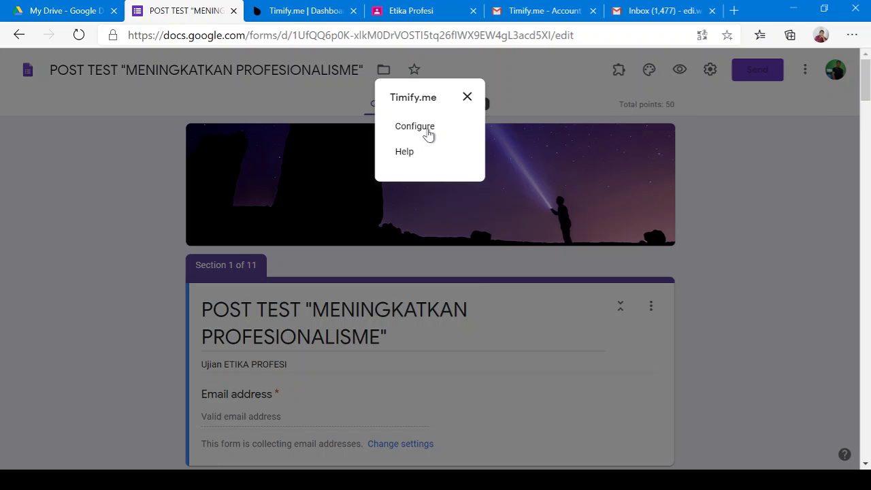
pyautogui.click(429, 134)
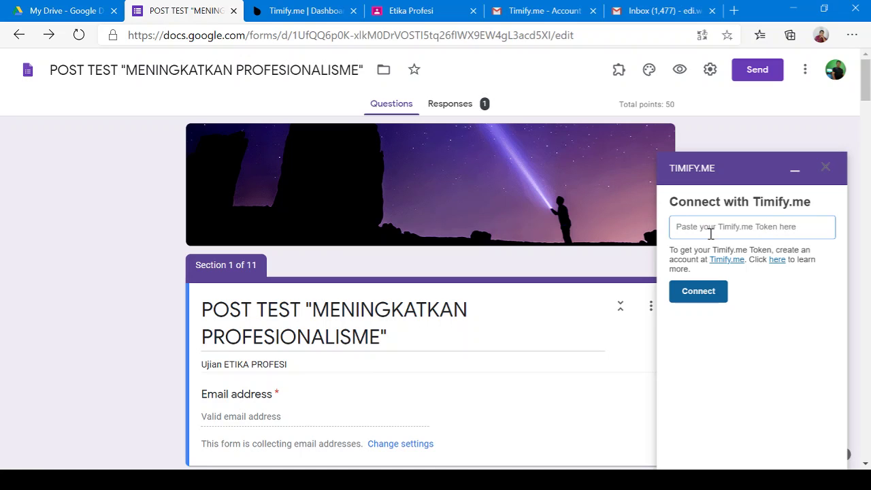
# Copy the secure token from the Timify.me dashboard and return to the form
pyautogui.click(788, 230)
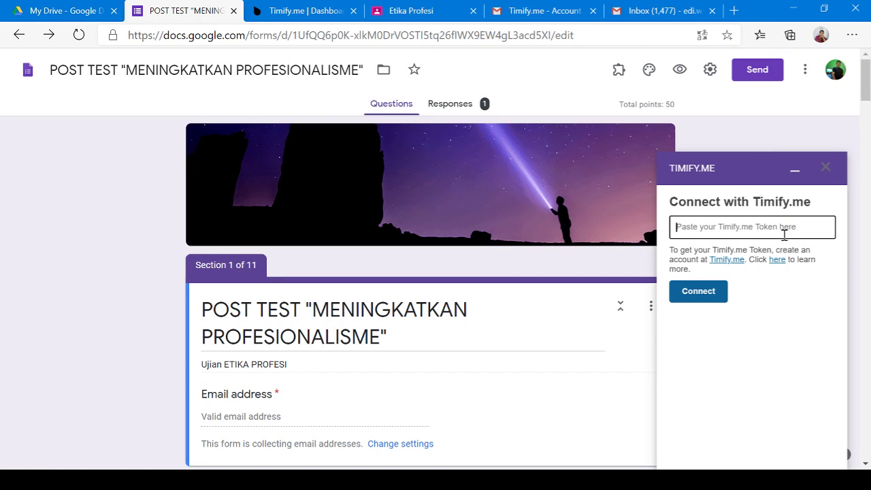
pyautogui.click(307, 11)
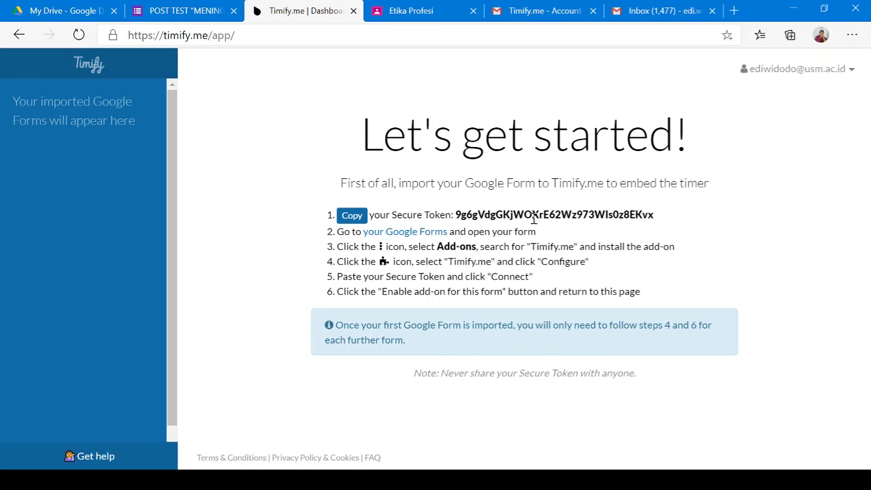
pyautogui.click(353, 220)
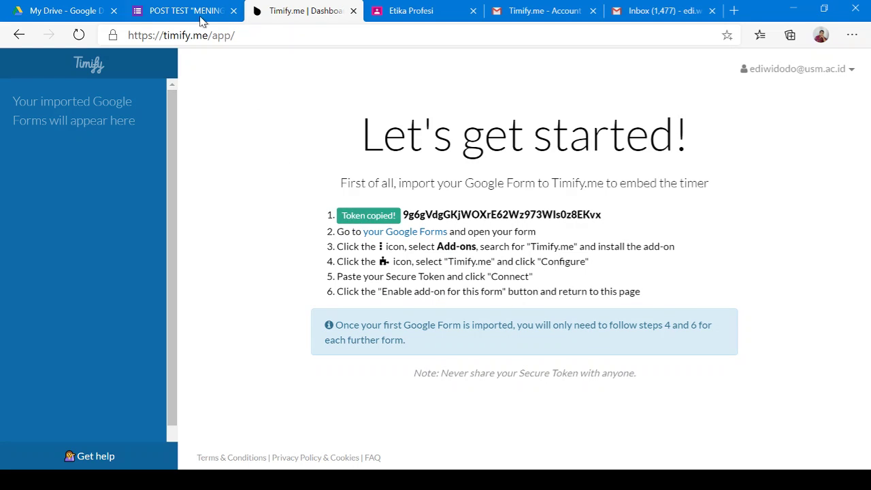
pyautogui.click(196, 16)
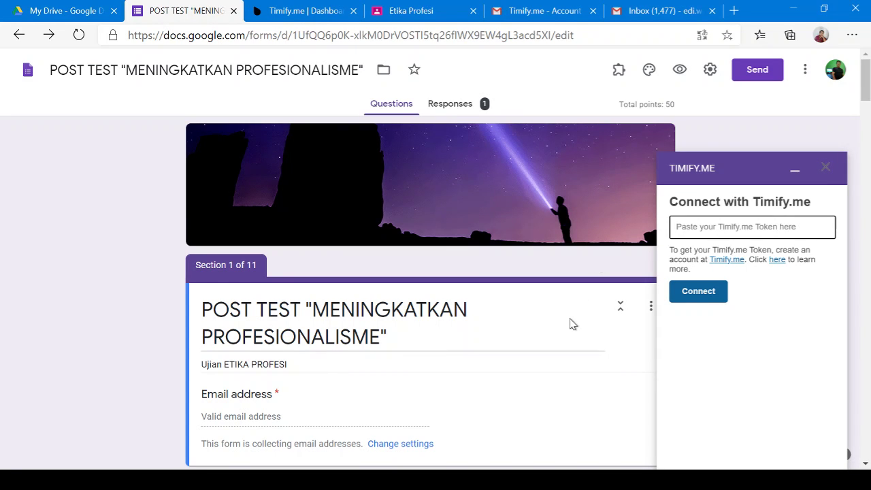
# Paste the secure token, connect the Timify.me add-on, and enable it for this form
pyautogui.hotkey('ctrl', 'v')
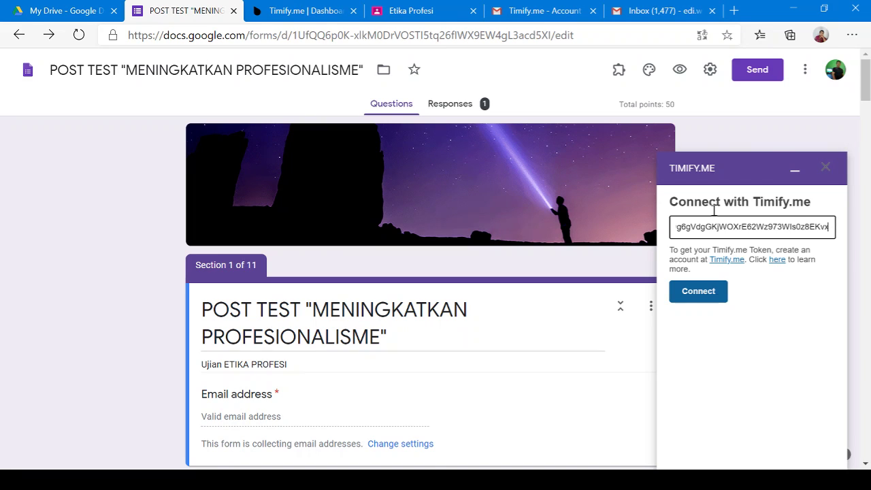
pyautogui.click(708, 301)
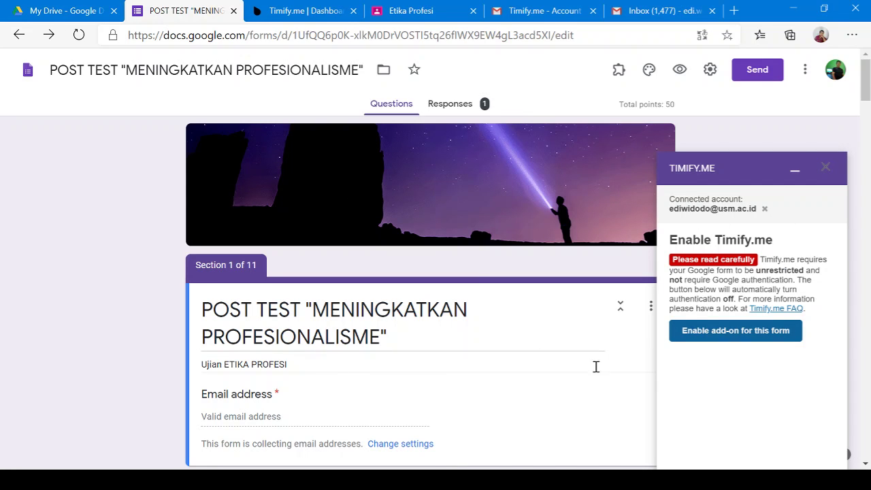
pyautogui.click(722, 340)
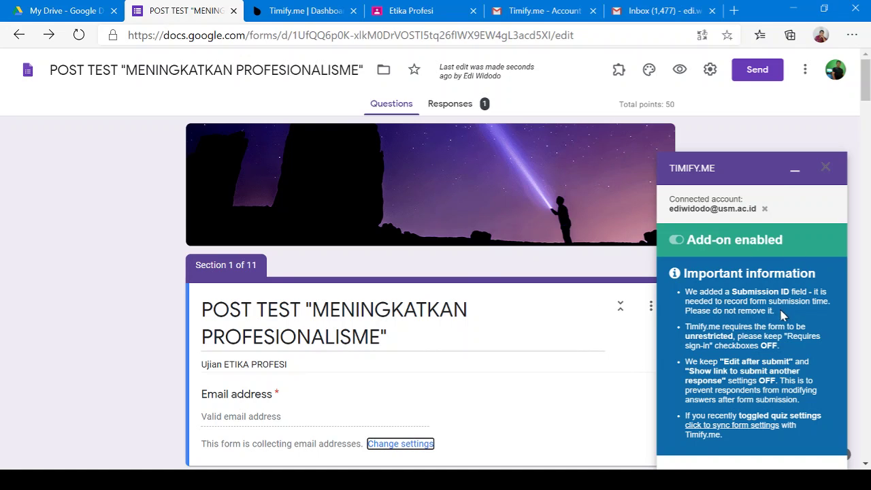
# Start creating a timed test for POST TEST in Timify.me, then switch to the Etika Profesi class
pyautogui.click(292, 14)
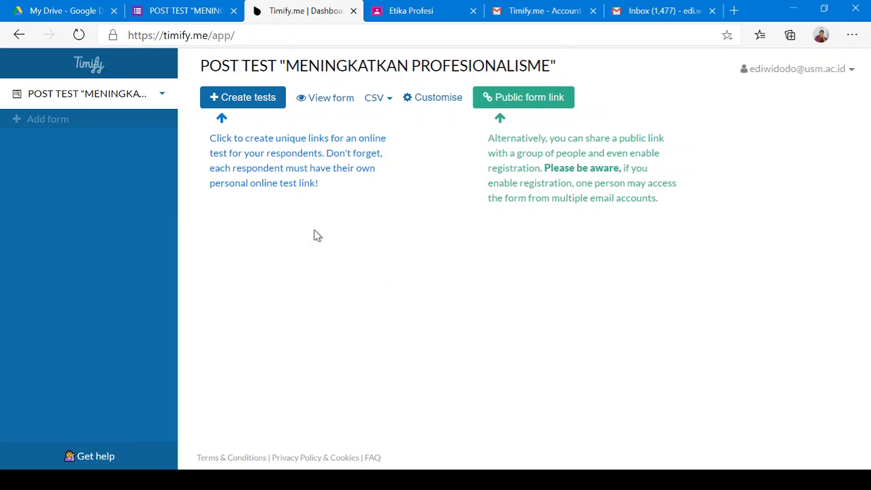
pyautogui.click(244, 102)
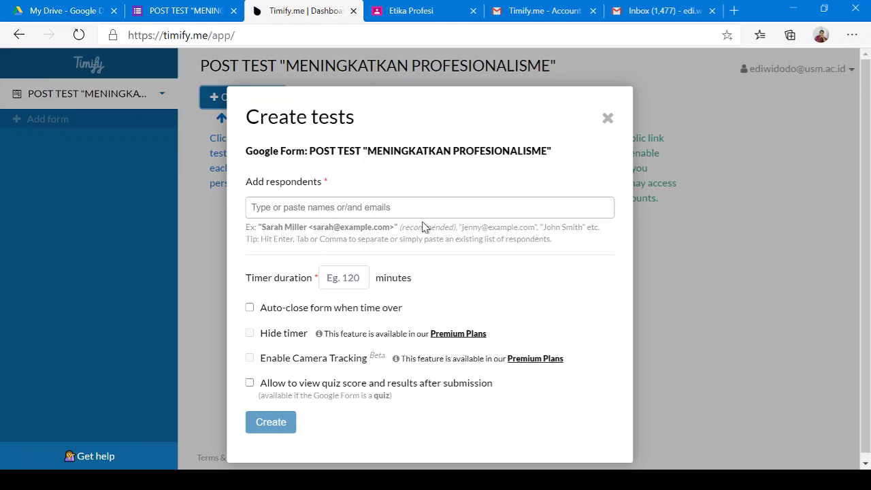
pyautogui.click(417, 214)
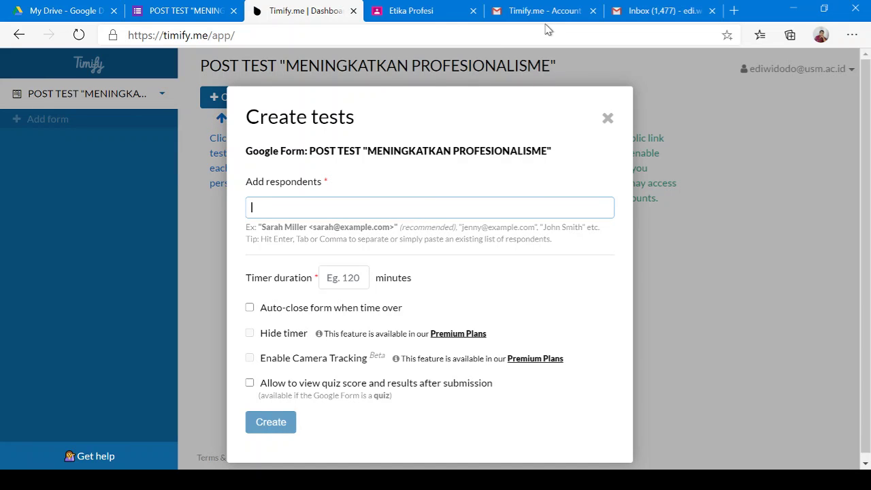
pyautogui.click(418, 11)
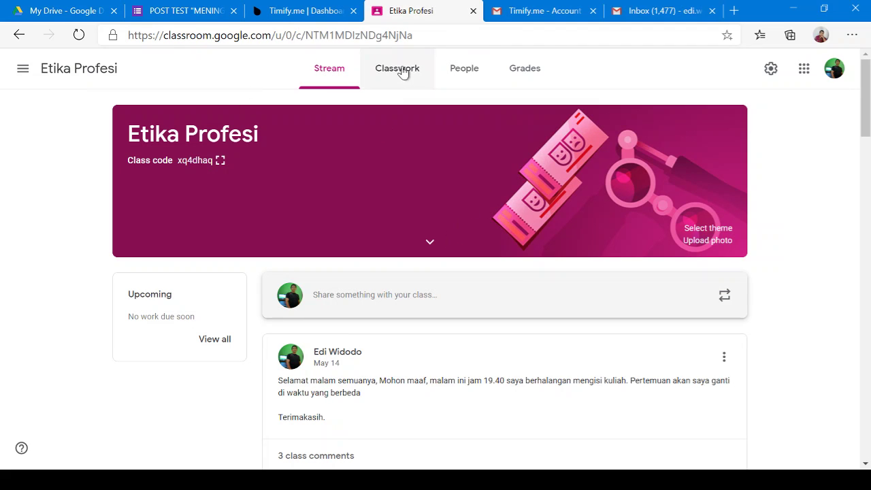
# Bring up the Etika Profesi People list and scroll through the students
pyautogui.click(501, 74)
pyautogui.click(465, 75)
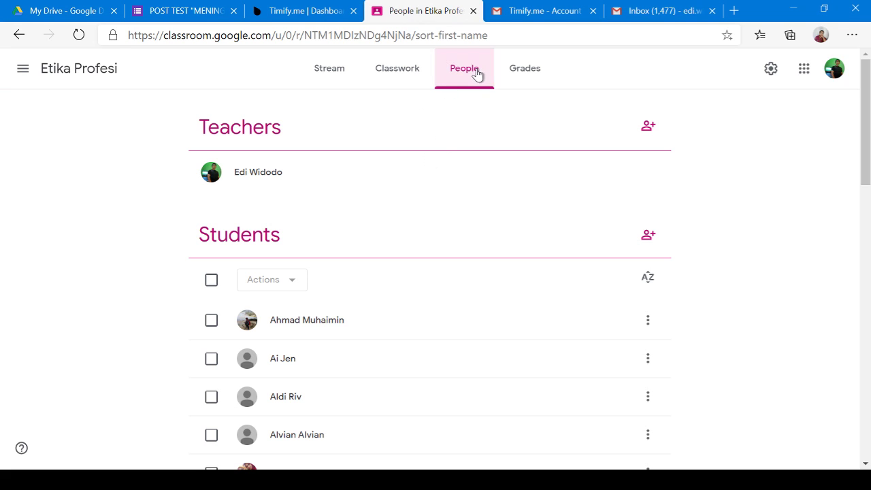
pyautogui.scroll(-1, 432, 241)
pyautogui.scroll(-1, 429, 242)
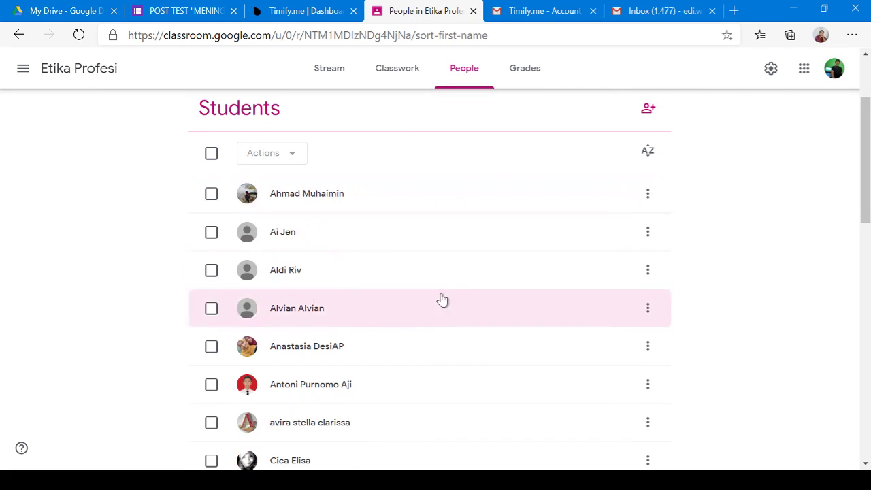
pyautogui.scroll(-8, 443, 300)
pyautogui.scroll(-3, 443, 300)
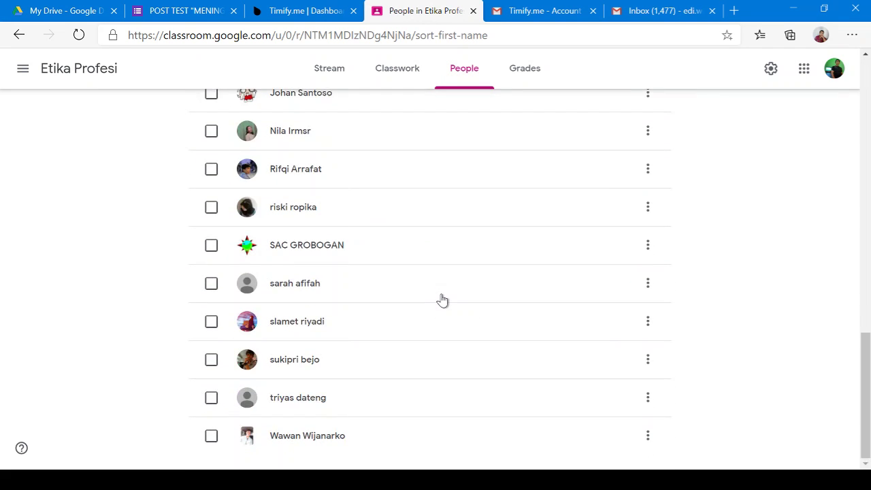
pyautogui.scroll(15, 406, 288)
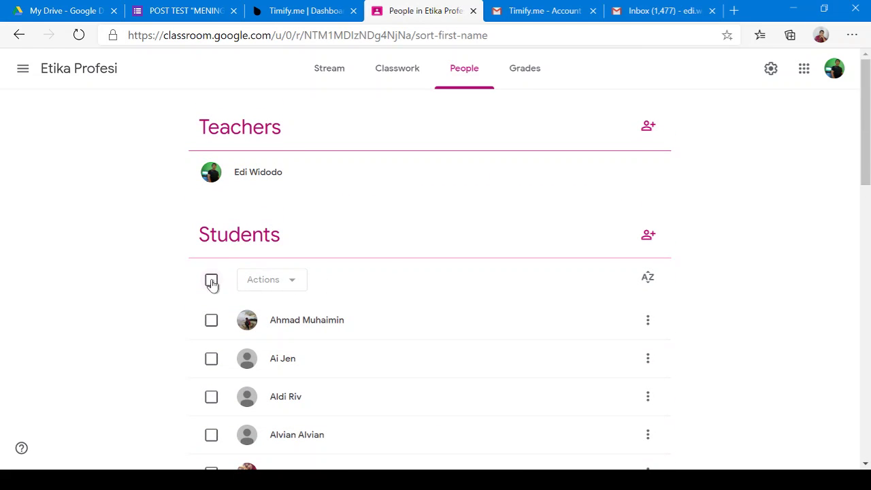
# Select all students and start an email to them via Actions > Email
pyautogui.click(211, 281)
pyautogui.click(290, 280)
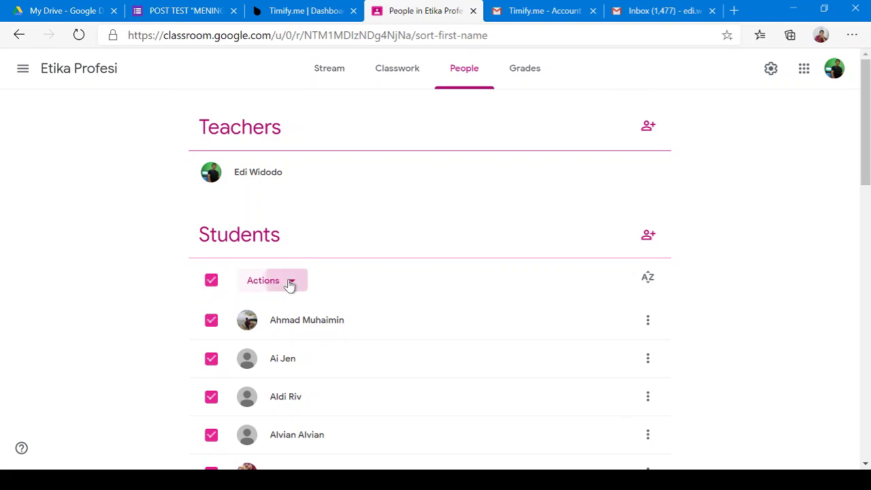
pyautogui.click(277, 320)
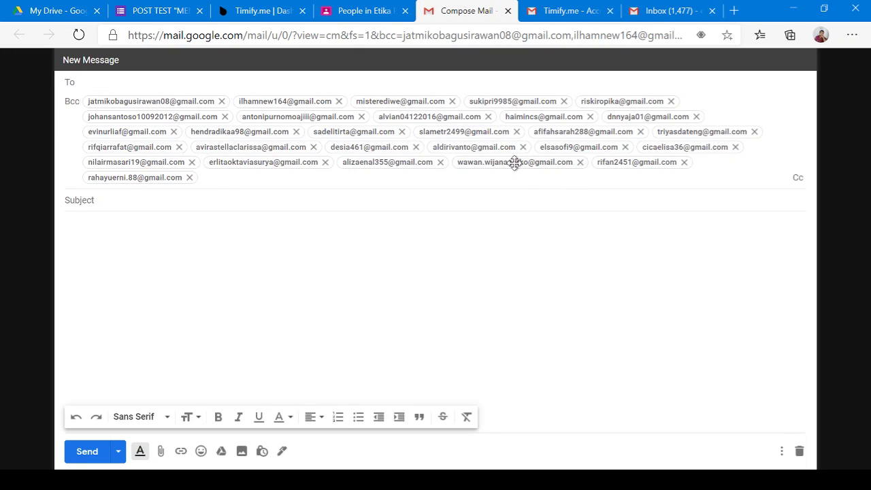
# Focus the Bcc field holding every student's address in the Gmail draft
pyautogui.click(221, 177)
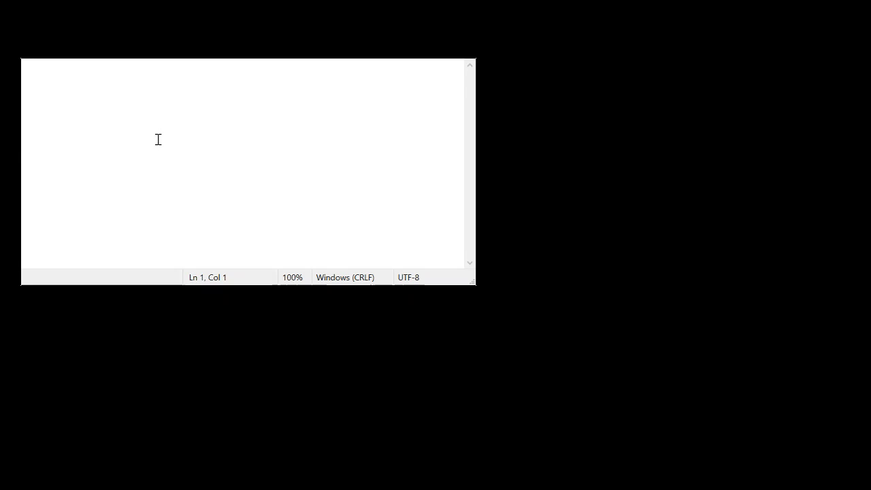
# Paste the student addresses into Notepad and select them all for copying
pyautogui.hotkey('ctrl', 'v')
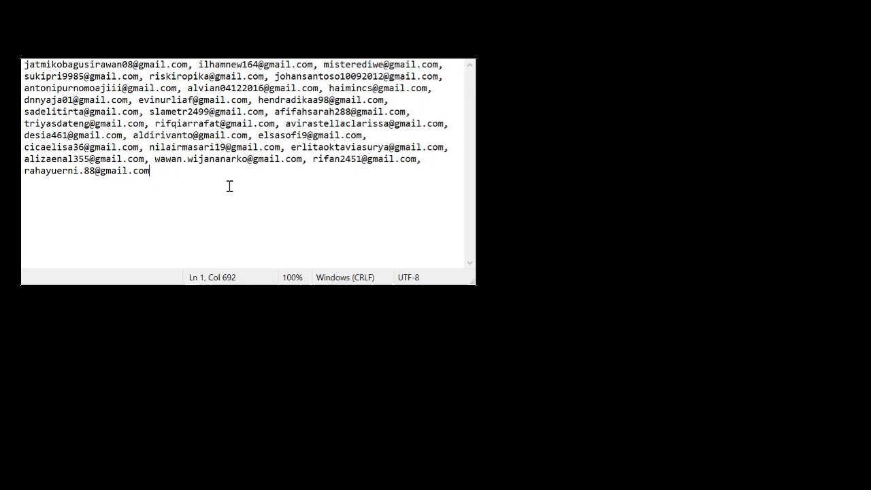
pyautogui.hotkey('ctrl', 'a')
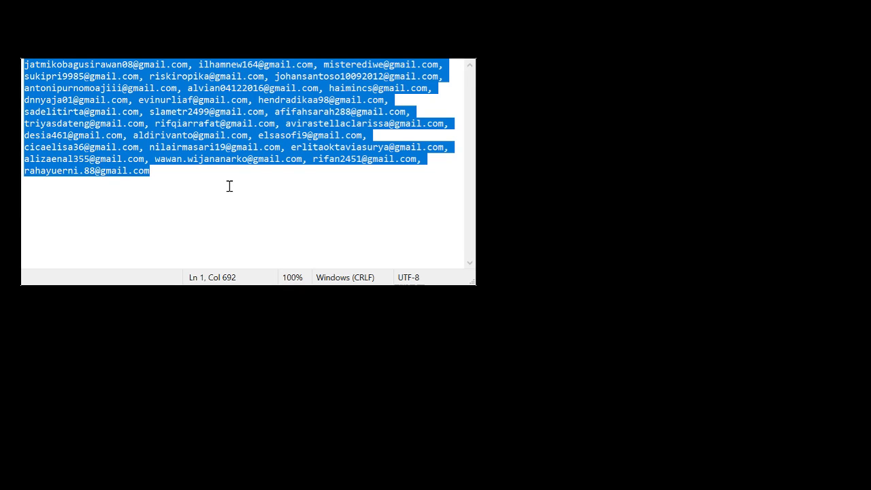
pyautogui.click(230, 186)
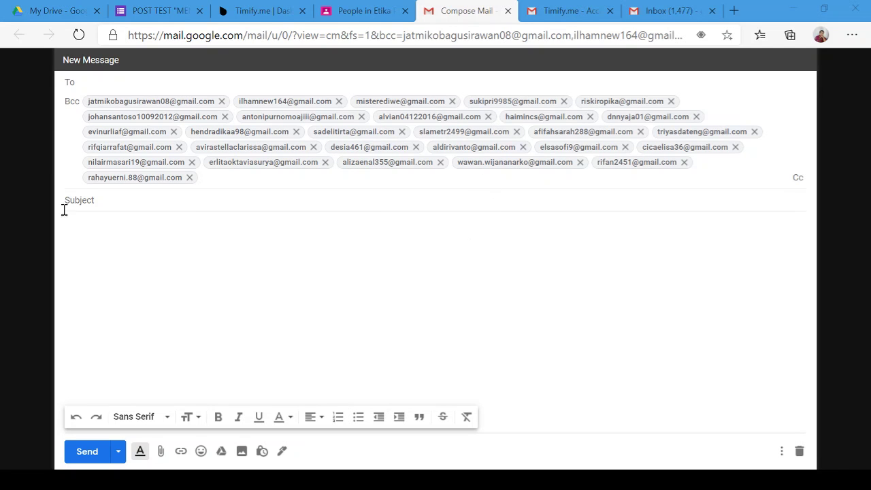
# Close the Gmail draft and return to Timify's Create tests dialog
pyautogui.click(78, 241)
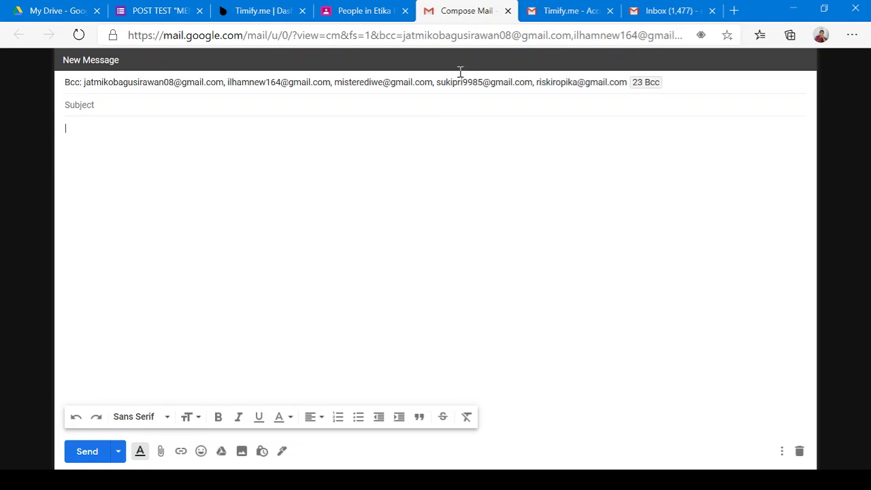
pyautogui.click(507, 11)
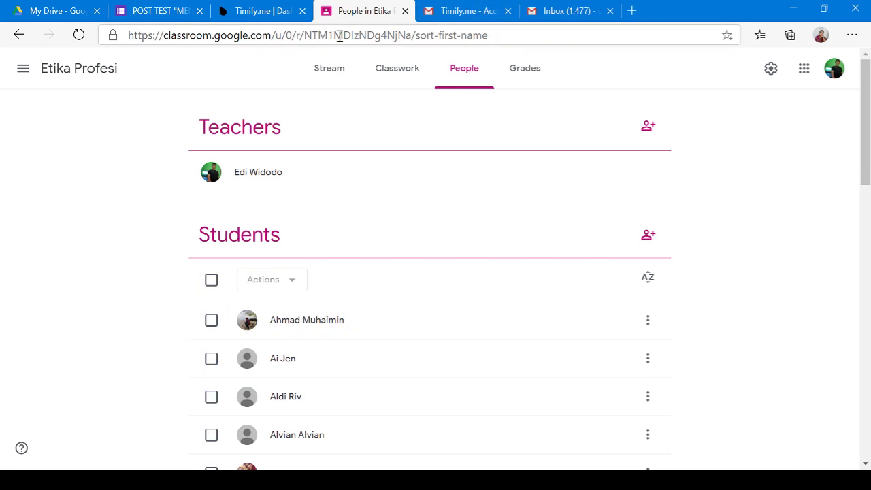
pyautogui.click(263, 10)
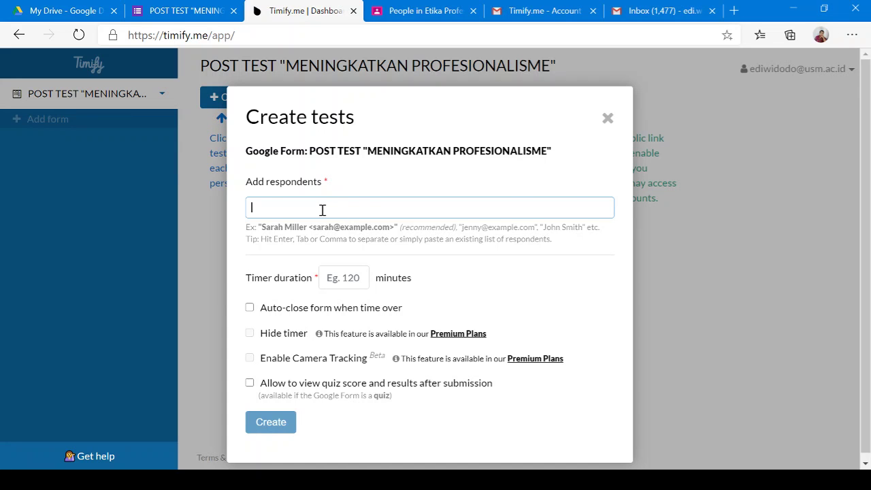
# Paste all student addresses as respondents and set the timer duration to 60 minutes
pyautogui.hotkey('ctrl', 'v')
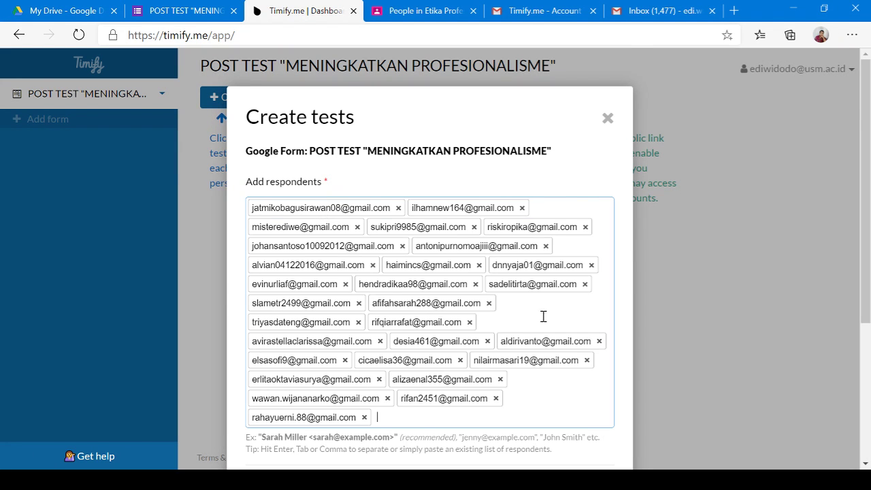
pyautogui.scroll(-1, 543, 316)
pyautogui.scroll(-2, 504, 257)
pyautogui.scroll(1, 453, 214)
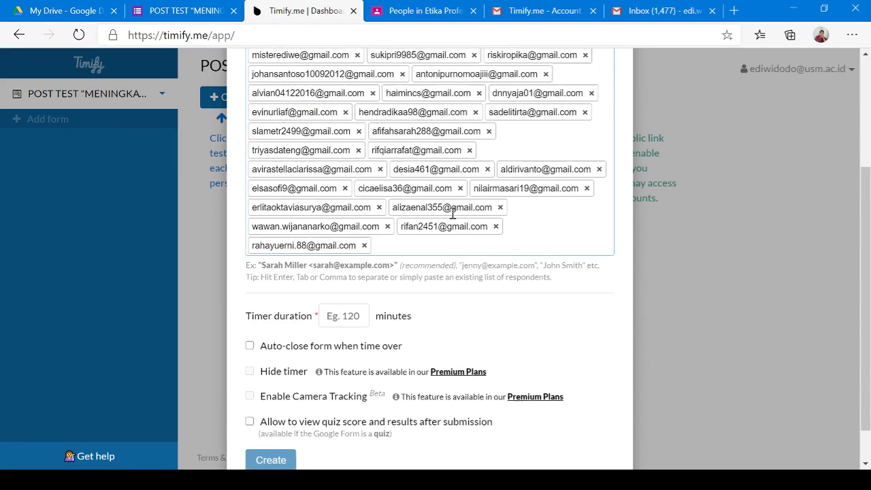
pyautogui.scroll(1, 452, 214)
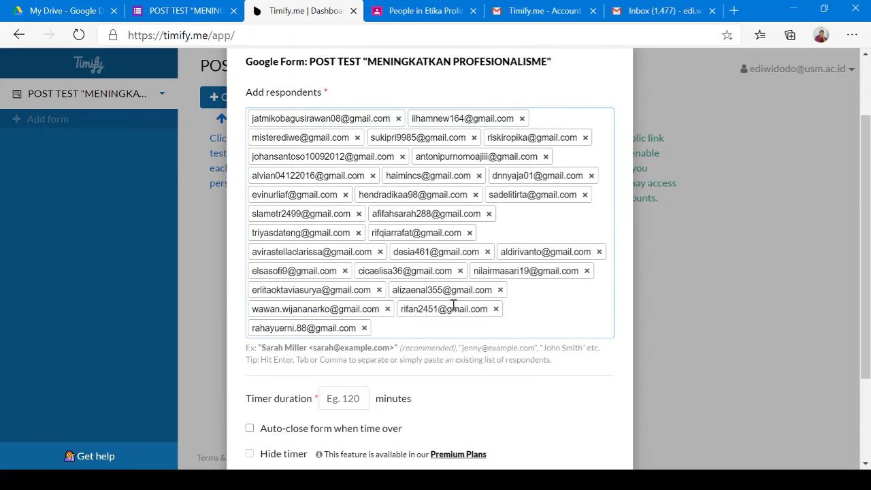
pyautogui.scroll(-2, 614, 217)
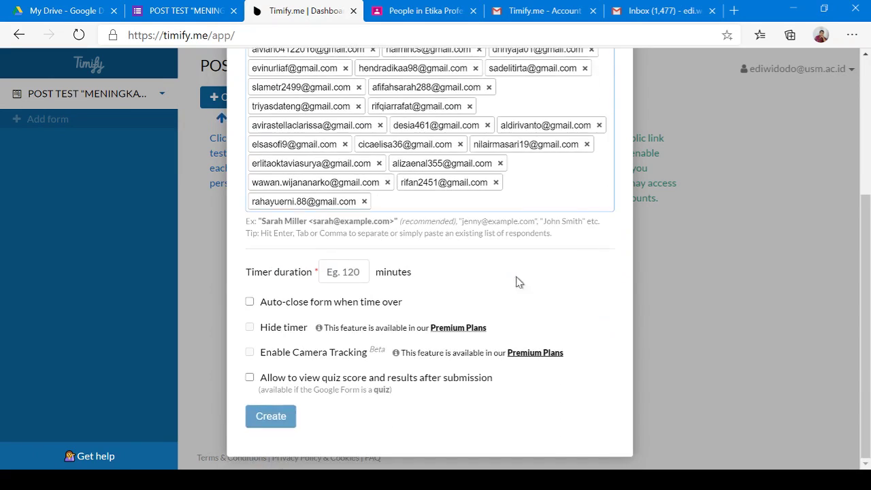
pyautogui.click(340, 275)
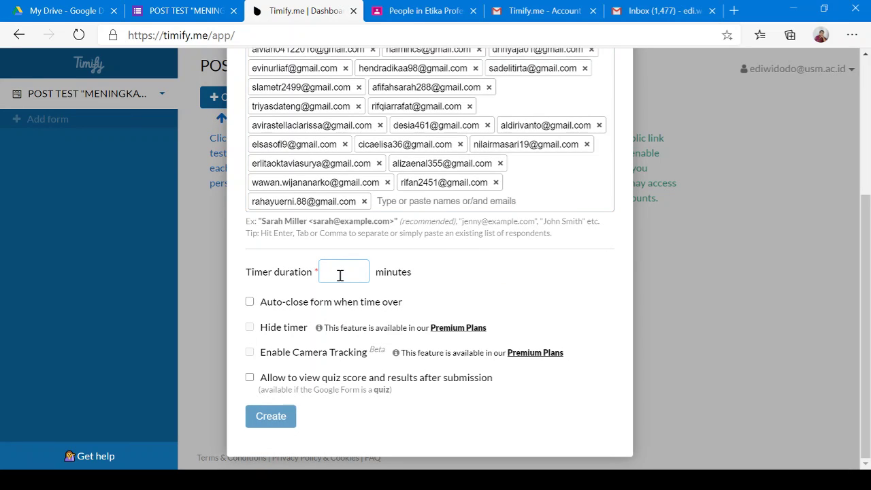
pyautogui.write('60')
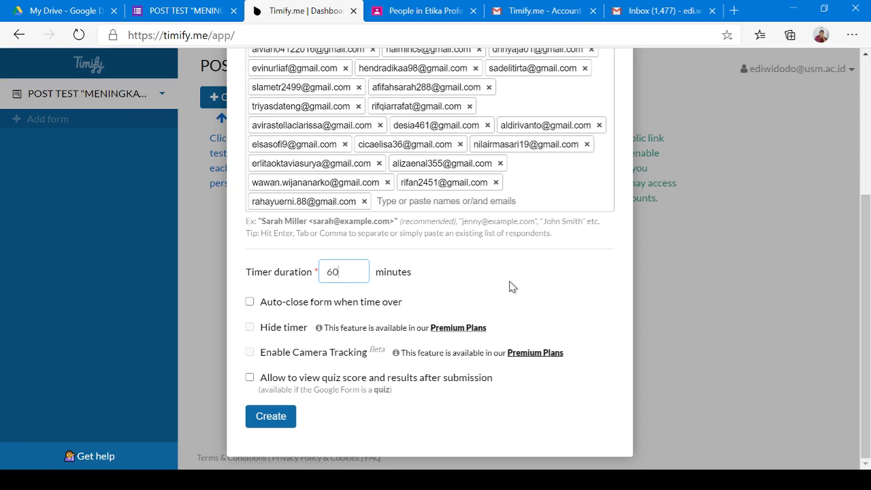
# Allow viewing quiz score and results, leave Auto-close off, and create the tests
pyautogui.click(249, 378)
pyautogui.click(270, 306)
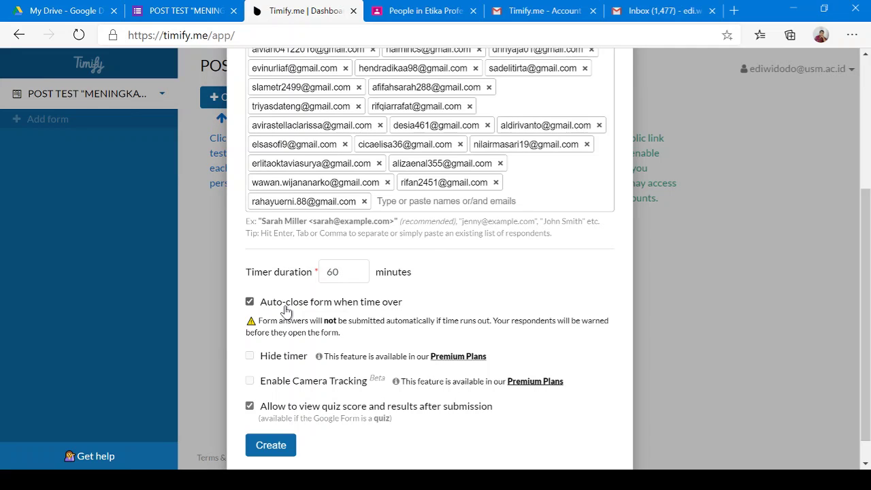
pyautogui.click(285, 311)
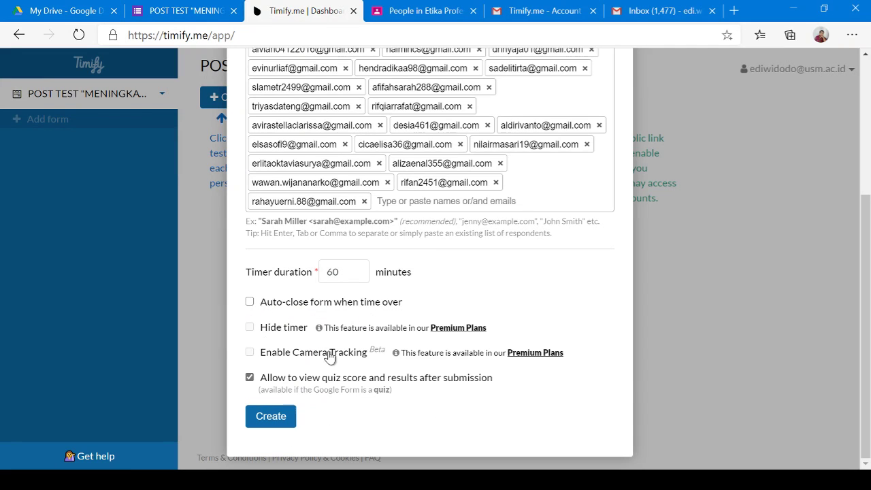
pyautogui.scroll(3, 501, 311)
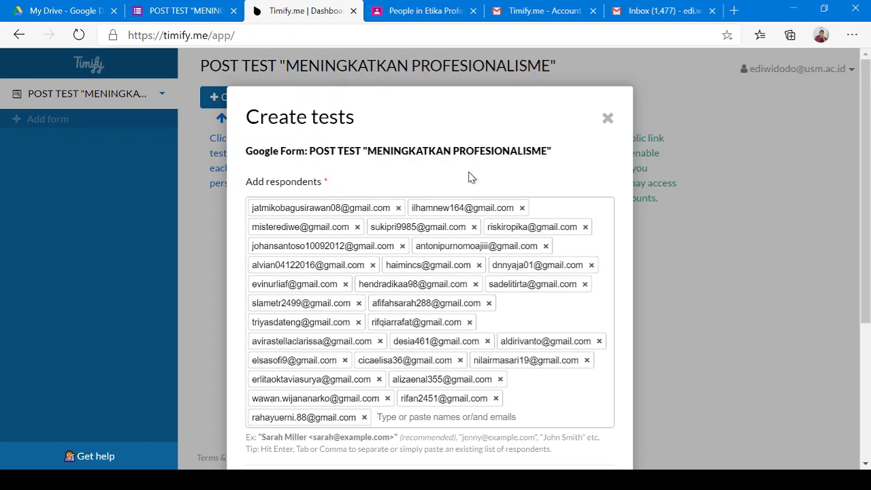
pyautogui.scroll(-3, 467, 179)
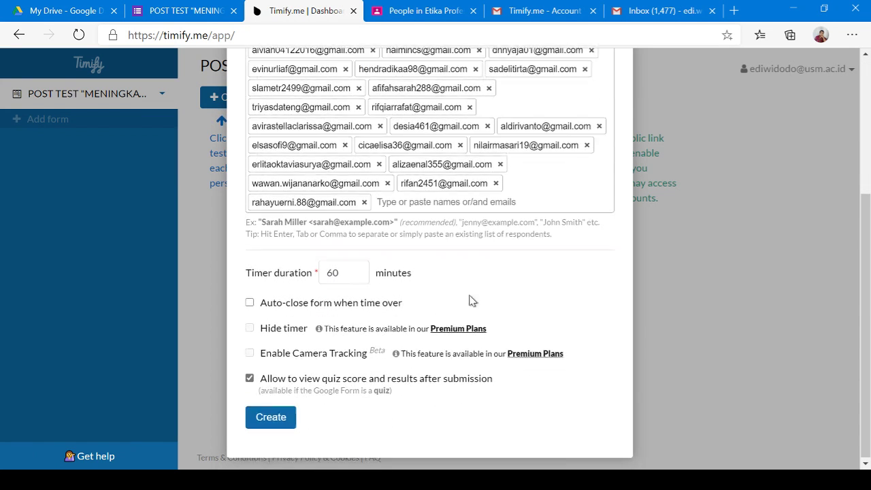
pyautogui.click(280, 418)
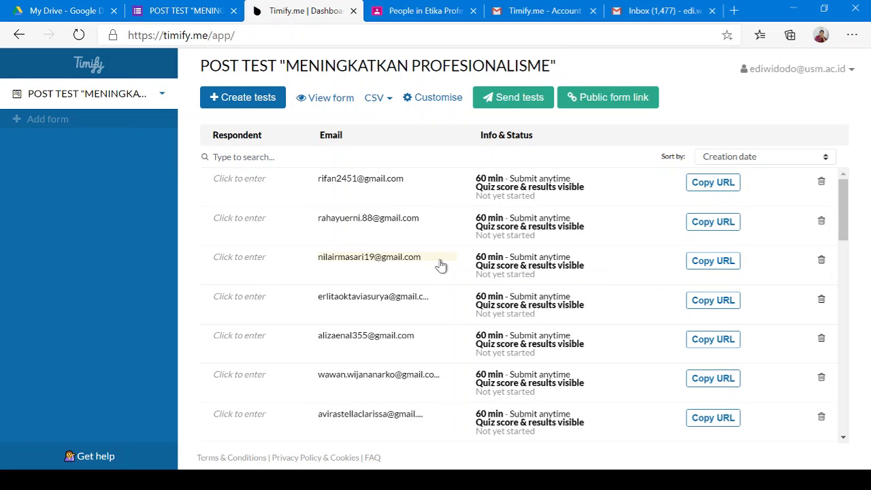
# Review the respondent list of 60-minute tests, all marked Not yet started
pyautogui.scroll(-10, 577, 288)
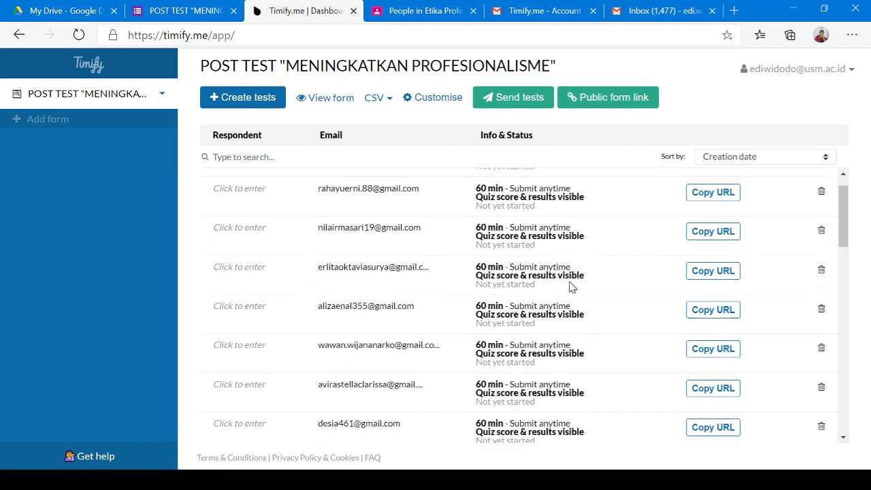
pyautogui.scroll(-5, 587, 318)
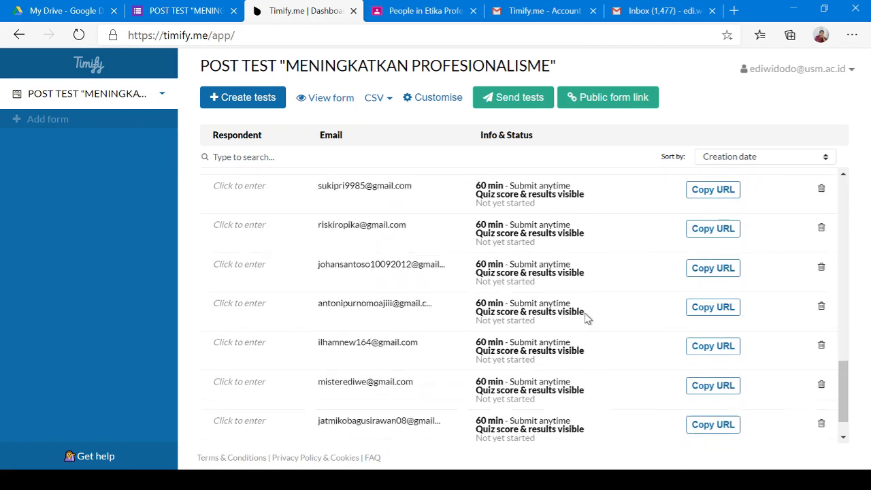
pyautogui.scroll(10, 591, 322)
pyautogui.scroll(7, 586, 306)
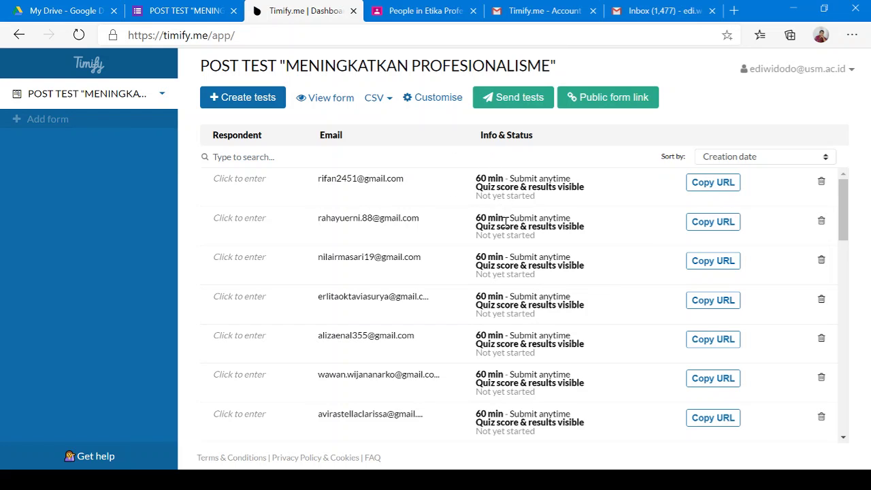
pyautogui.scroll(-5, 549, 317)
pyautogui.scroll(5, 550, 316)
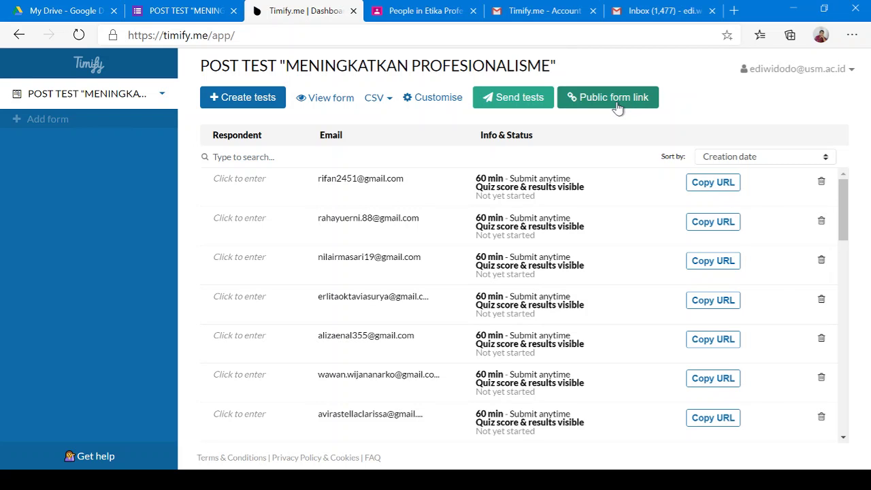
# Copy the POST TEST public form link and return to Google Classroom
pyautogui.click(619, 106)
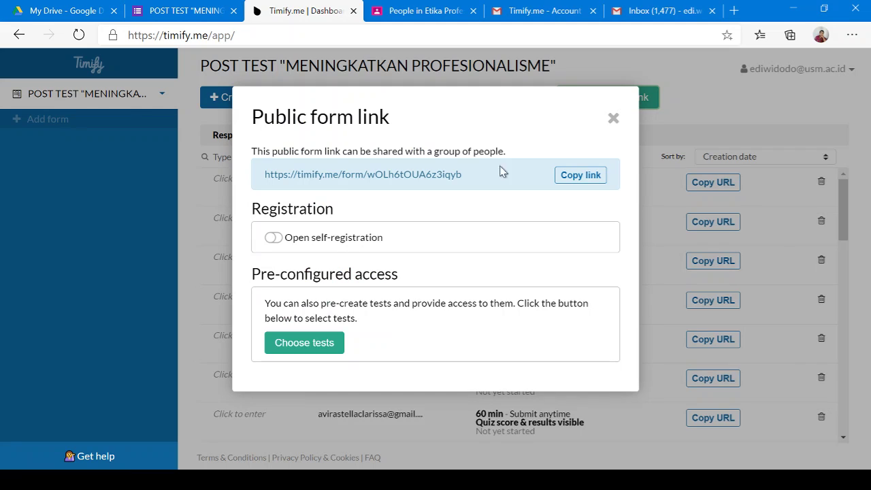
pyautogui.click(589, 181)
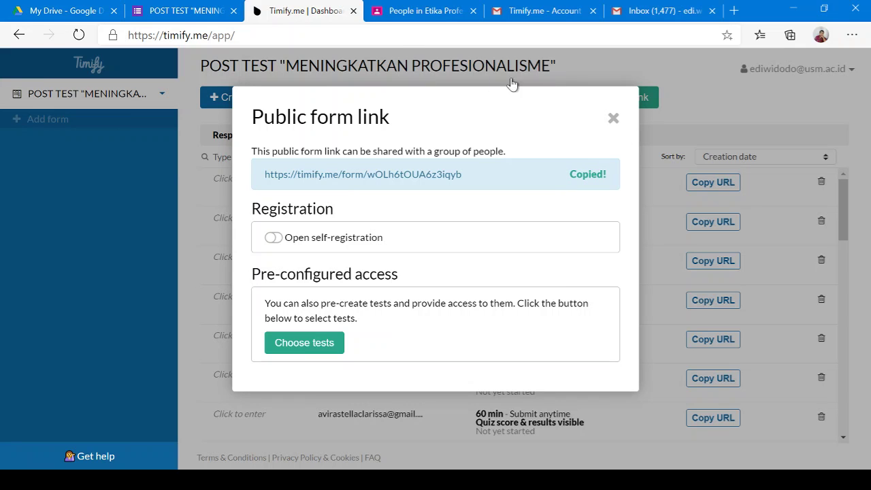
pyautogui.click(402, 10)
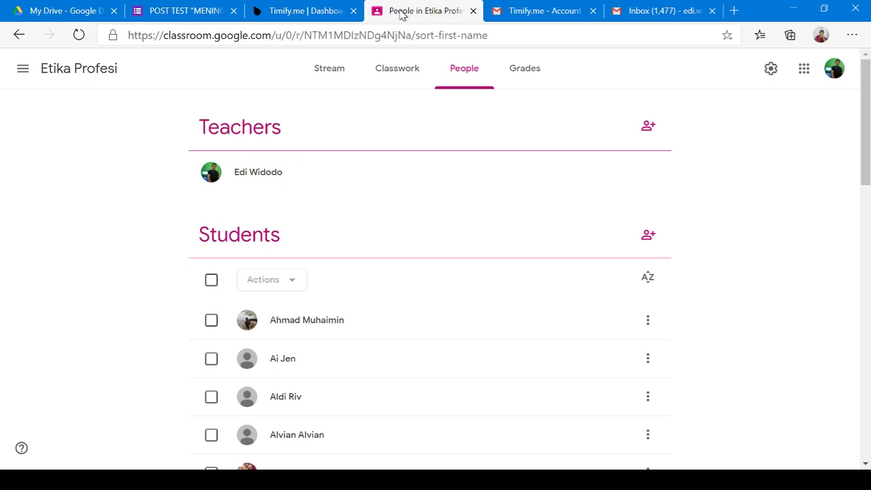
# Write an announcement 'Ujian dapat di akses di link beriku' with the Timify link and email instructions
pyautogui.click(331, 69)
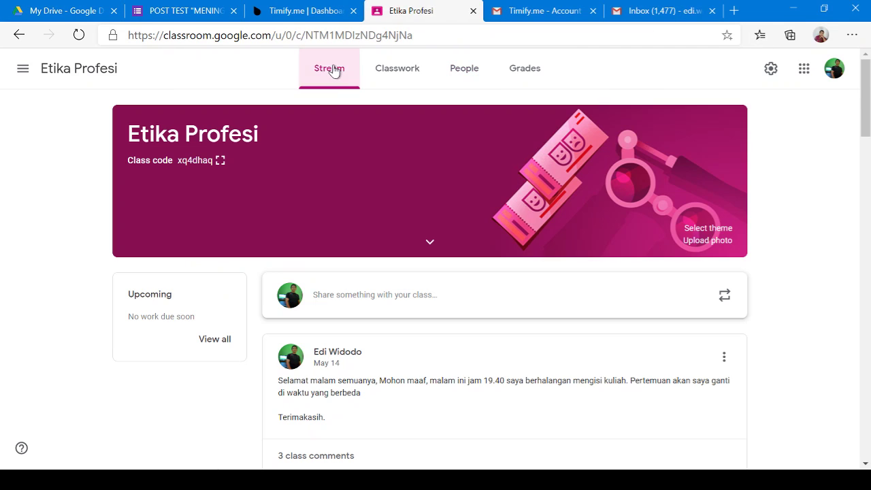
pyautogui.click(414, 301)
pyautogui.write('Sil')
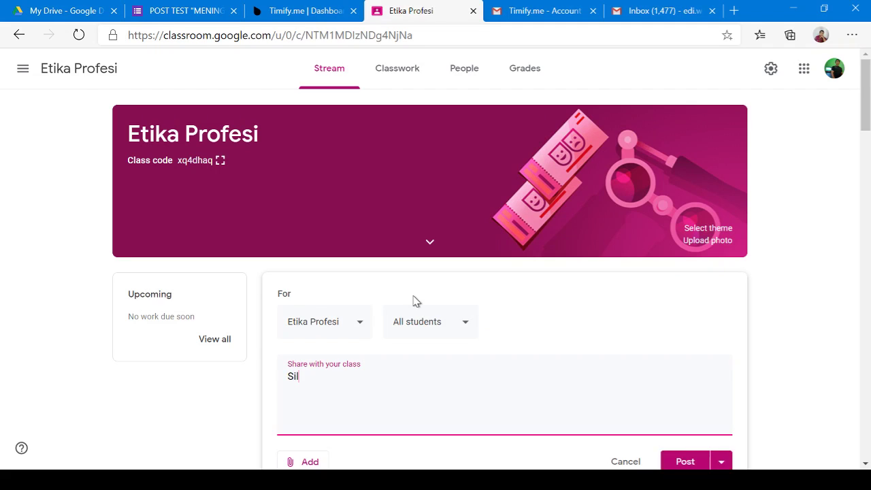
pyautogui.write('ahkan ujian')
pyautogui.hotkey('ctrl', 'a')
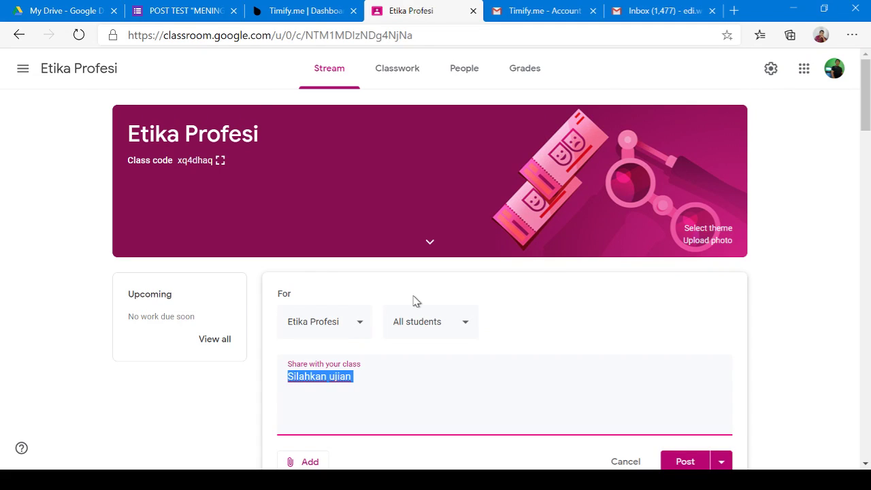
pyautogui.write('Ujian dap')
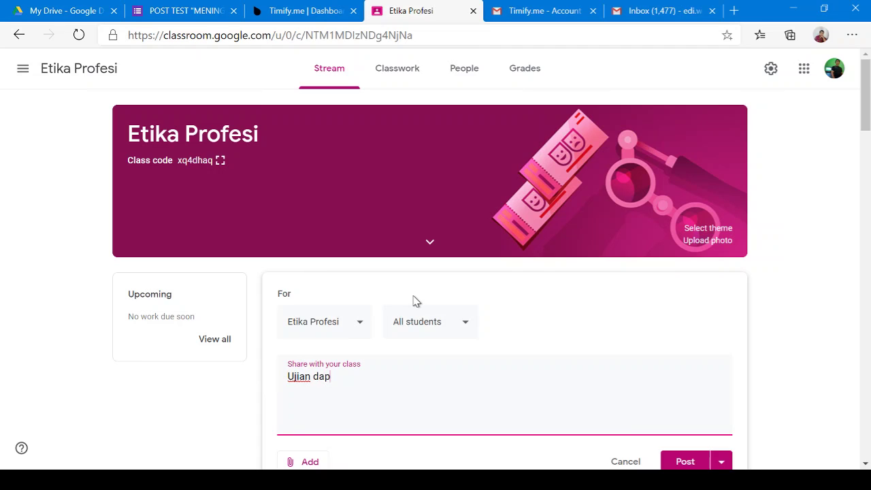
pyautogui.write('at di akses di link ber')
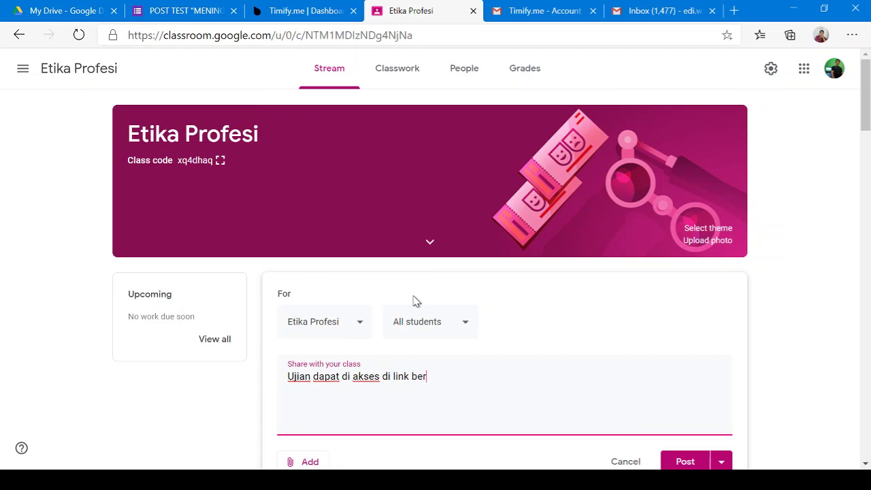
pyautogui.write('ikut')
pyautogui.hotkey('ctrl', 'v')
pyautogui.press('Return')
pyautogui.write('sil')
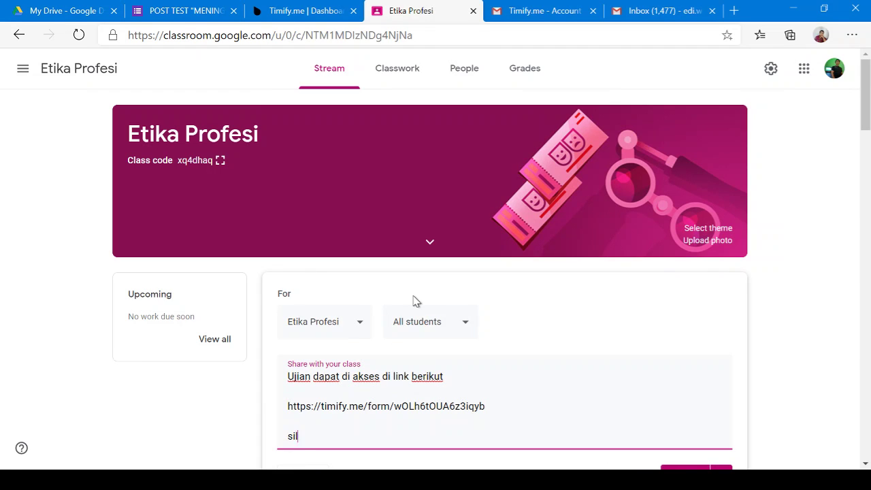
pyautogui.write('ahkan masuk kemudian ')
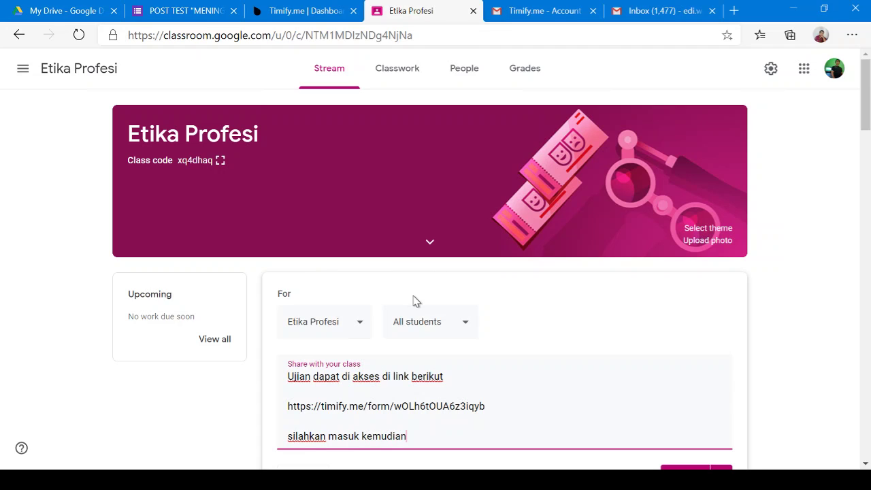
pyautogui.write('isikan alamat e')
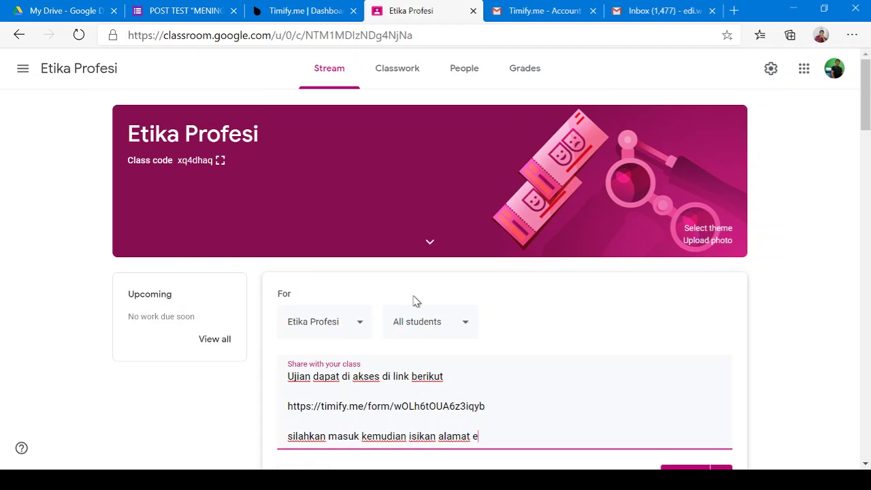
pyautogui.write('mail yang sesuai')
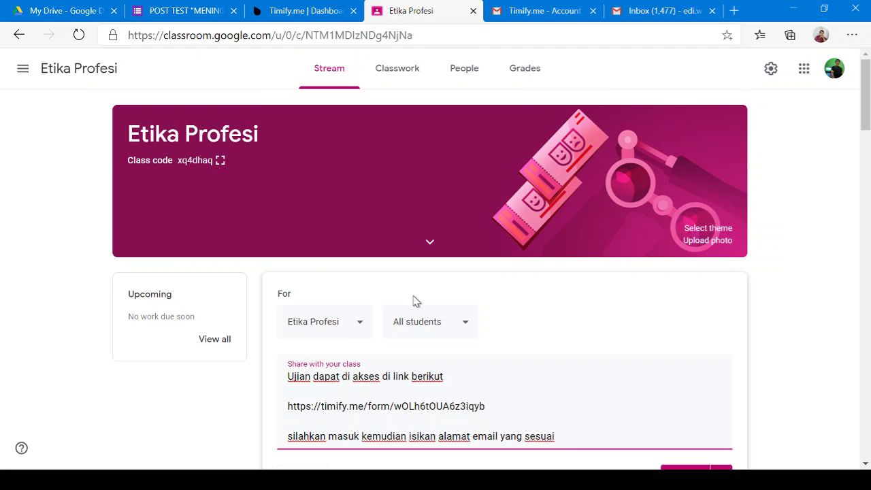
# Select the pasted form link in the announcement draft to check it
pyautogui.scroll(-3, 415, 301)
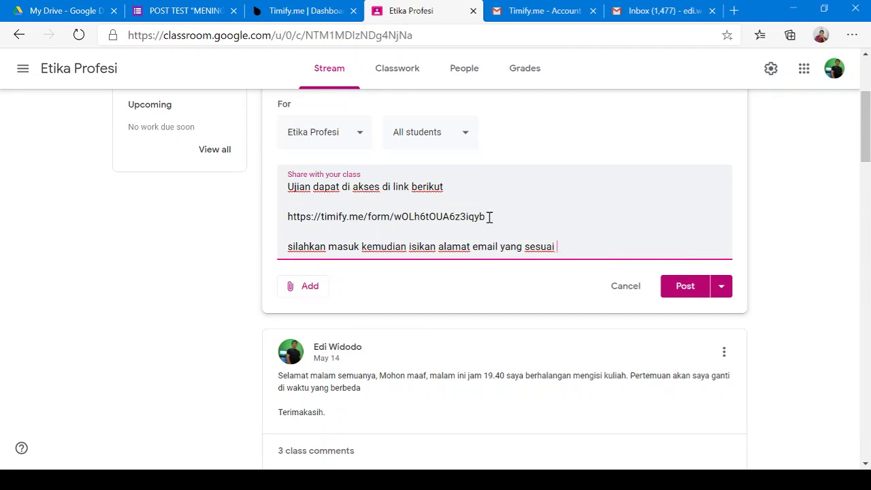
pyautogui.moveTo(489, 216); pyautogui.dragTo(275, 219)
pyautogui.hotkey('ctrl', 'c')
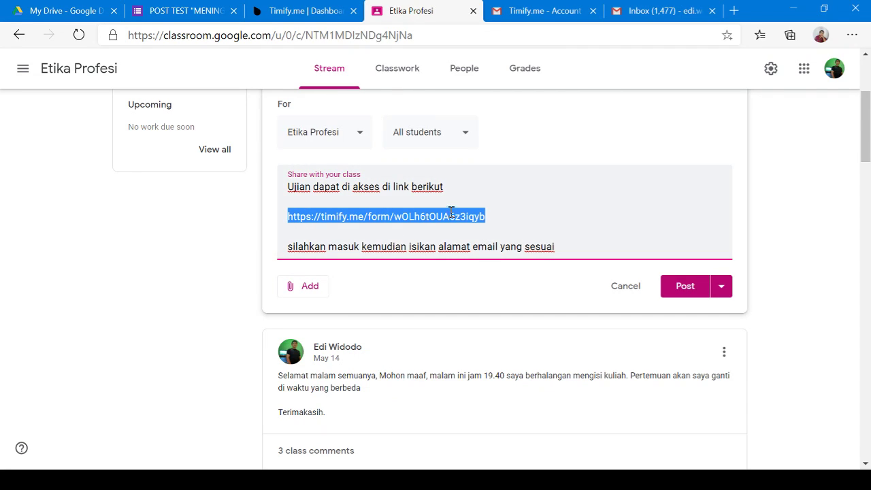
pyautogui.click(497, 228)
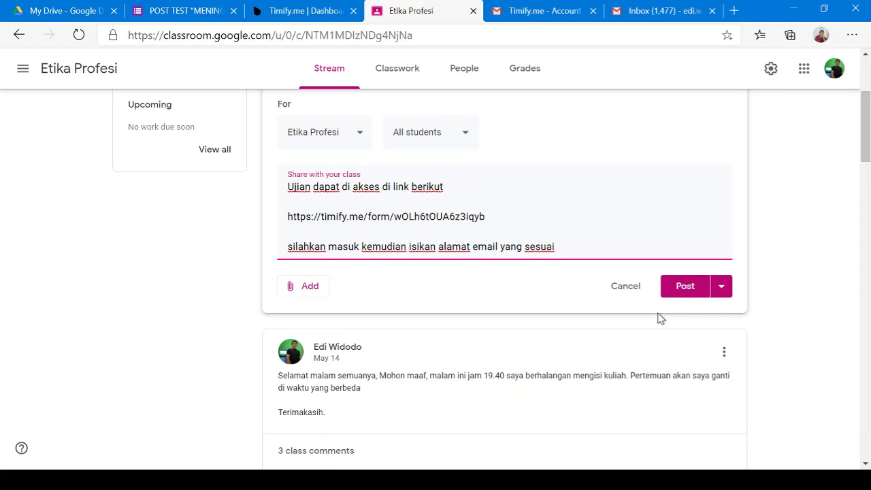
pyautogui.scroll(3, 657, 327)
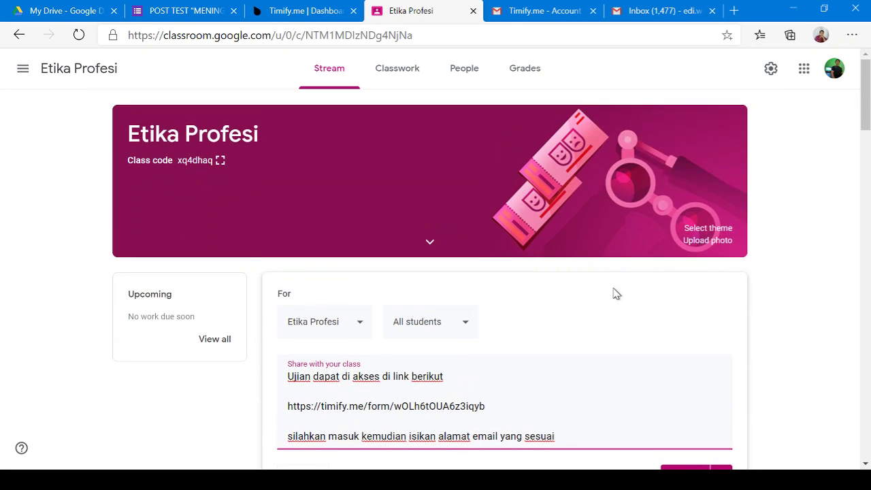
# Load the copied Timify public form link in a new browser tab
pyautogui.click(543, 12)
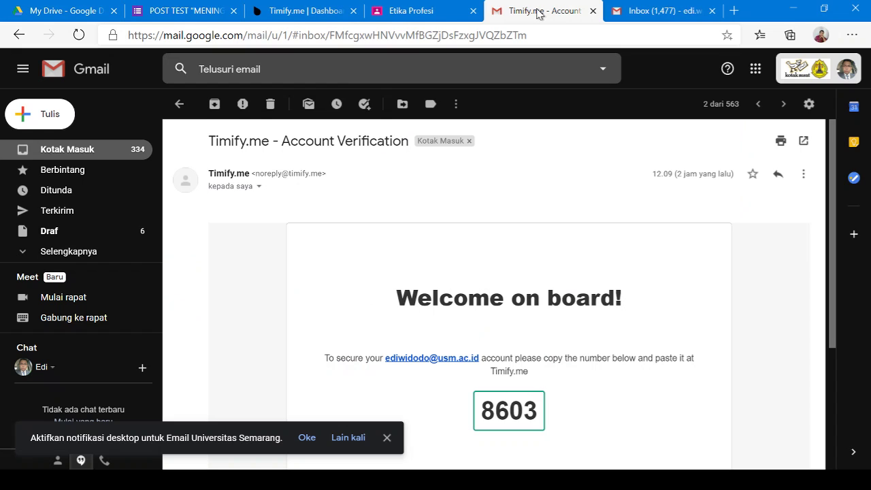
pyautogui.click(735, 10)
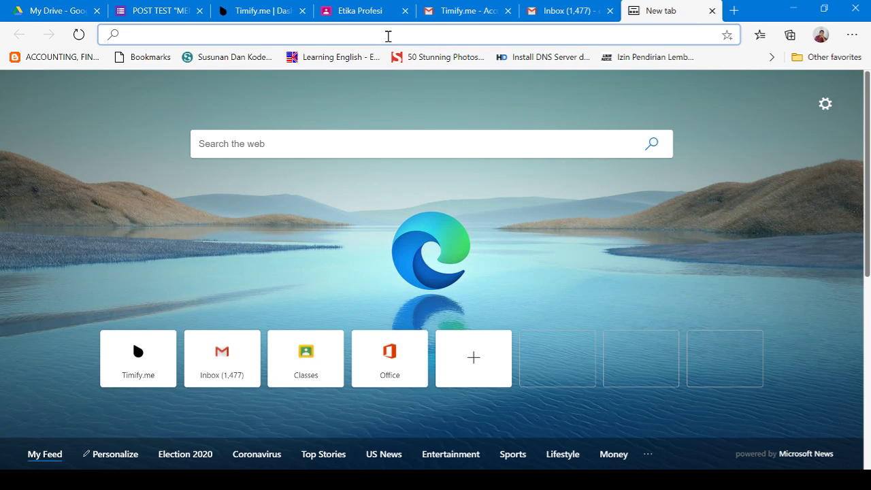
pyautogui.hotkey('ctrl', 'v')
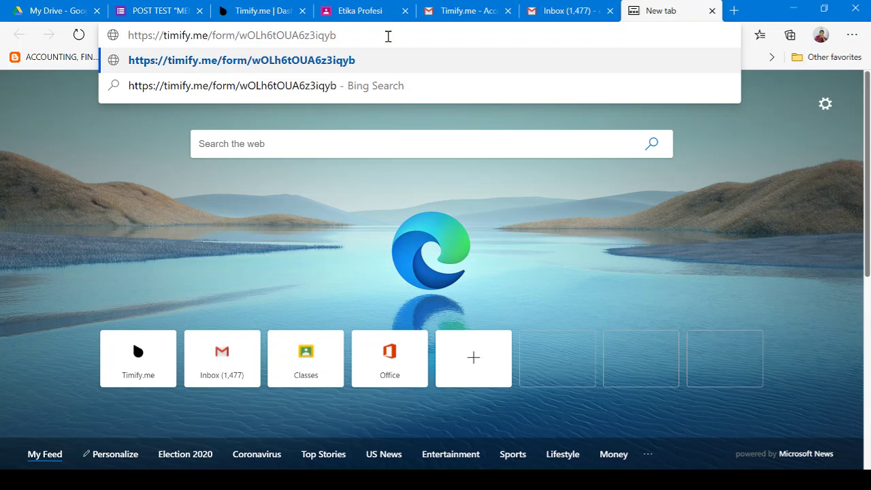
pyautogui.press('Return')
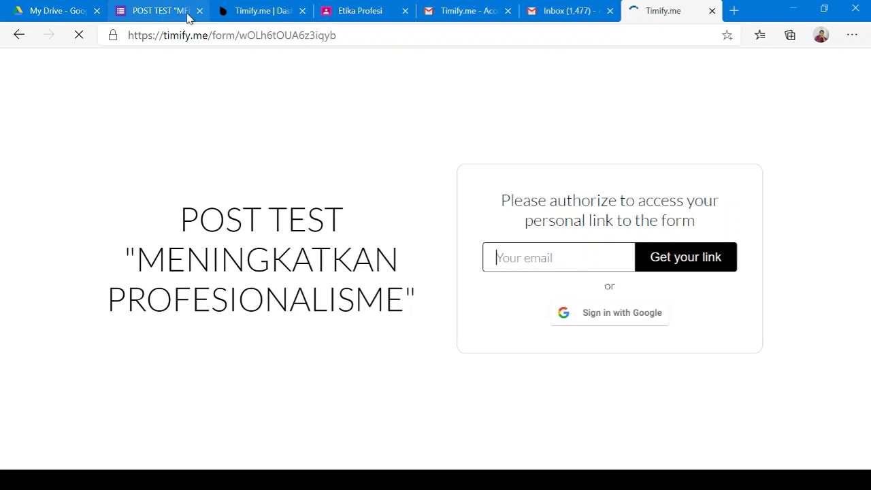
# Create an extra 60-minute POST TEST test with the tester's Gmail address as respondent
pyautogui.click(279, 15)
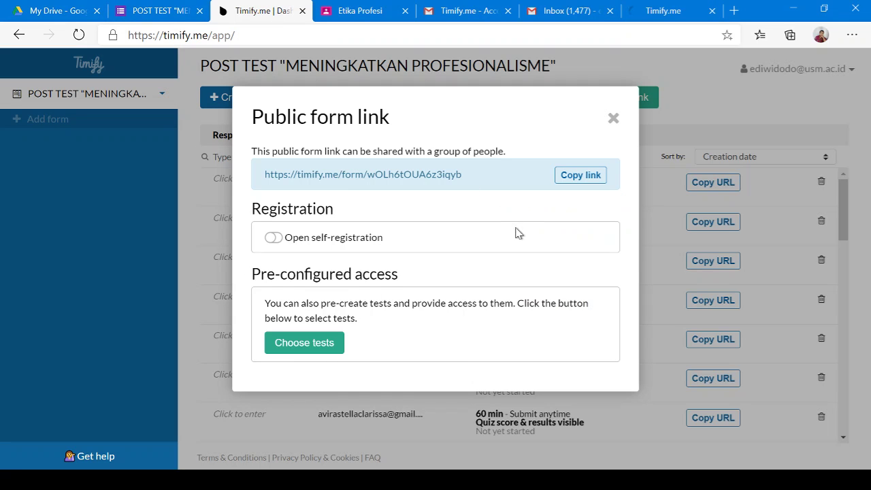
pyautogui.click(613, 119)
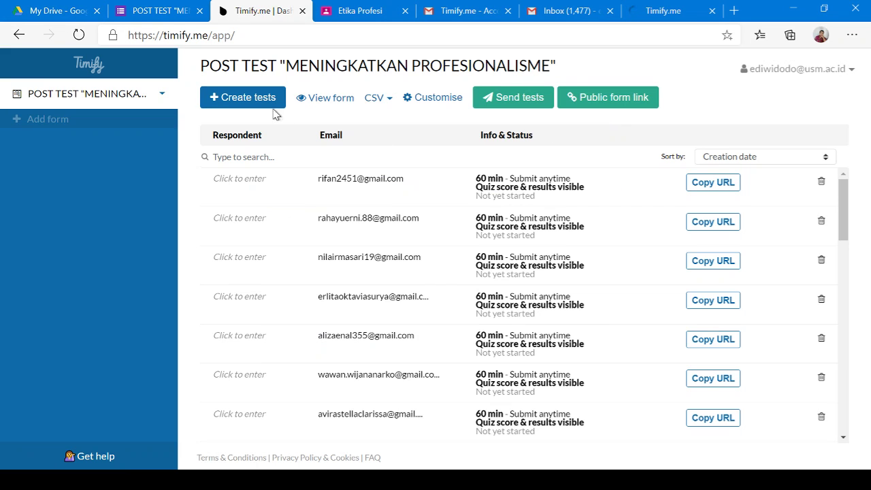
pyautogui.click(252, 103)
pyautogui.click(344, 211)
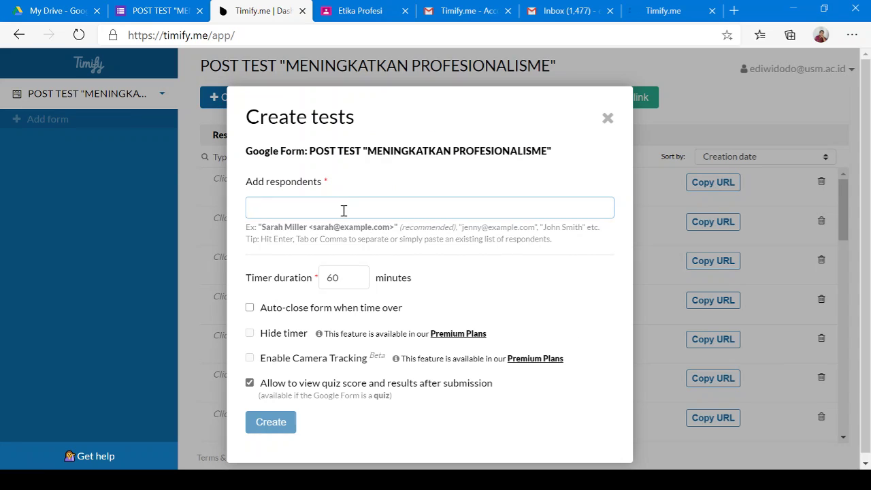
pyautogui.press('Return')
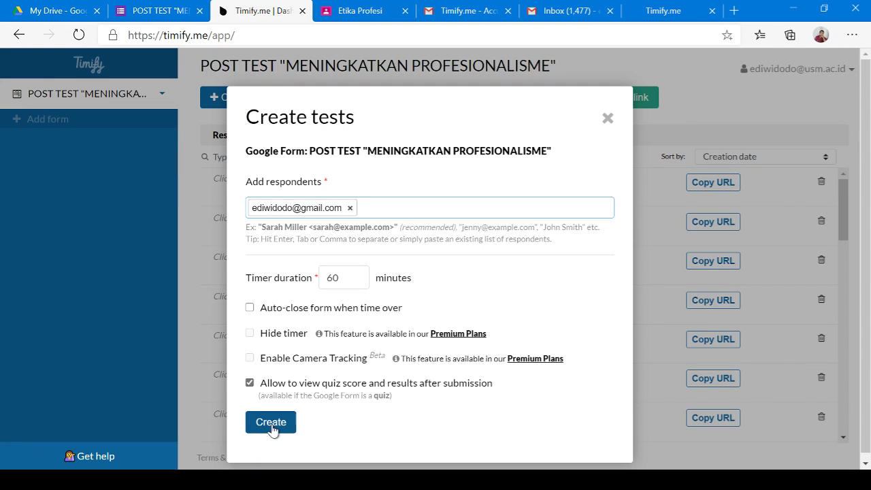
pyautogui.scroll(-1, 366, 413)
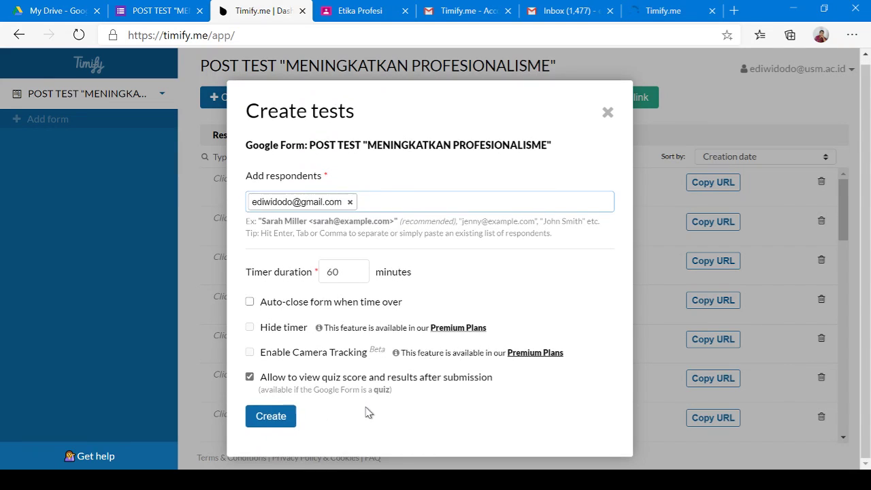
pyautogui.click(262, 416)
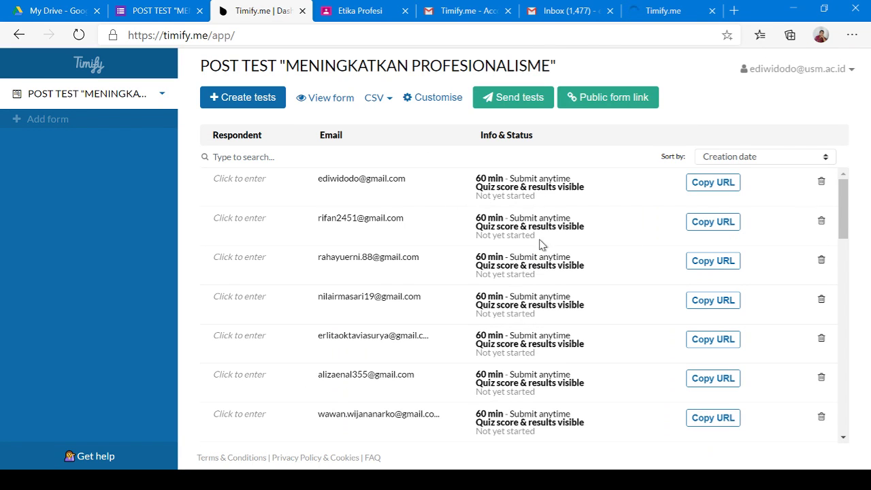
# Request a personal POST TEST link to be emailed to the tester's Gmail address
pyautogui.click(658, 13)
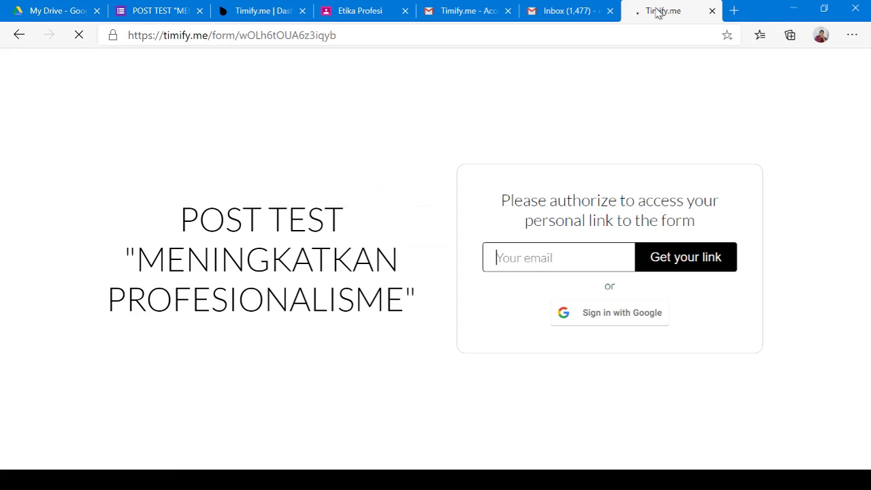
pyautogui.click(552, 263)
pyautogui.click(548, 297)
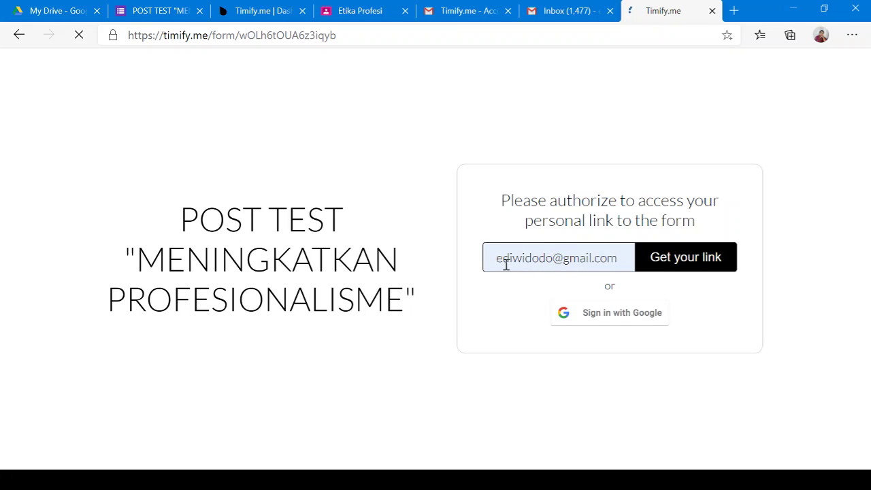
pyautogui.moveTo(496, 259); pyautogui.dragTo(614, 265)
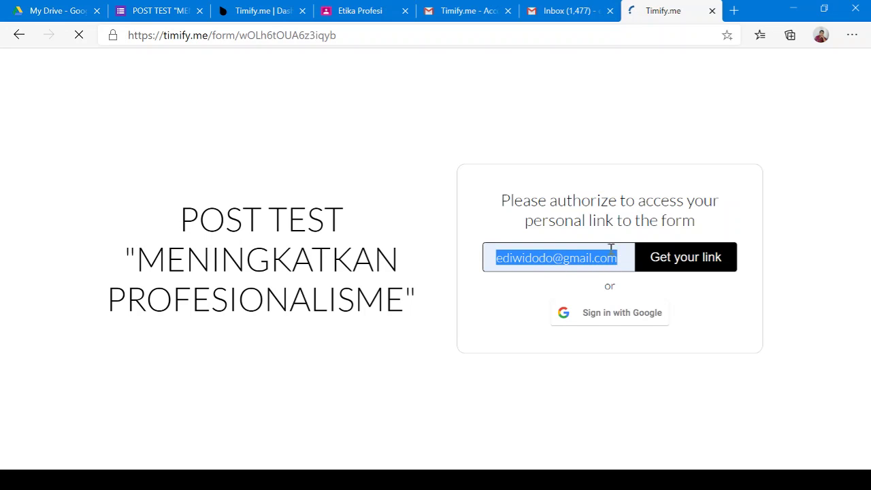
pyautogui.click(678, 259)
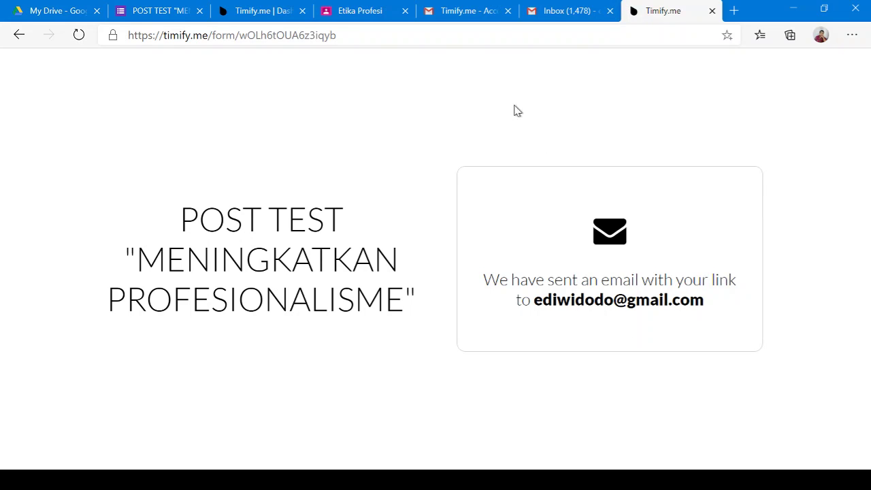
pyautogui.click(562, 15)
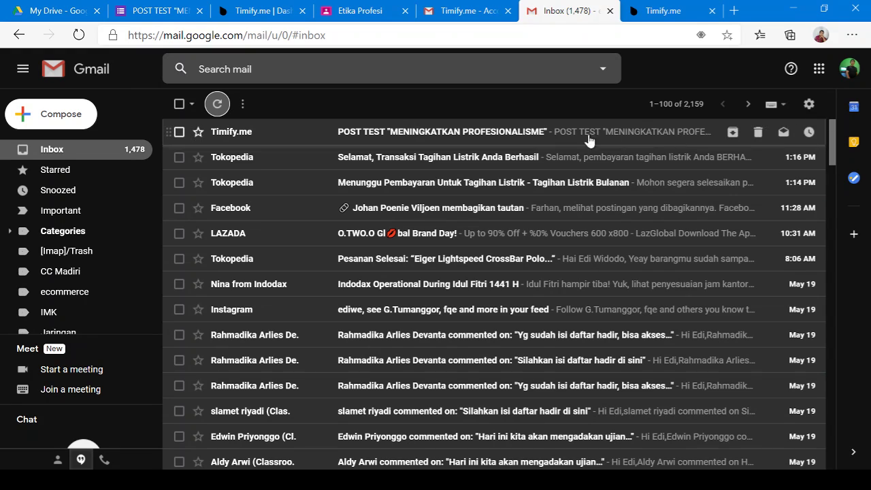
# Open the Timify.me POST TEST email and follow its personal test link
pyautogui.click(414, 136)
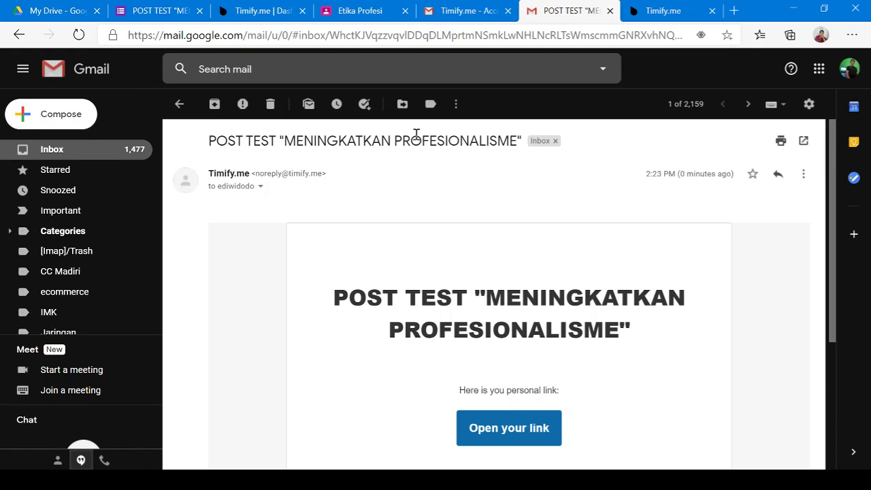
pyautogui.scroll(-2, 608, 277)
pyautogui.scroll(1, 607, 277)
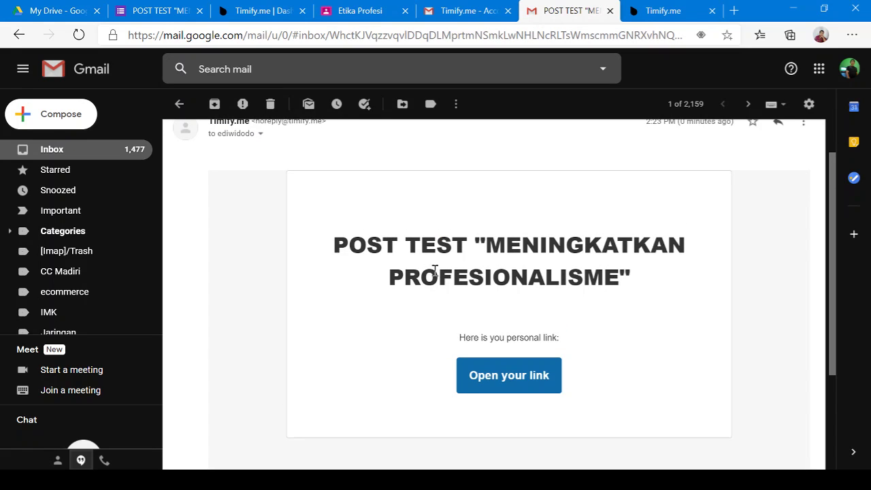
pyautogui.click(512, 376)
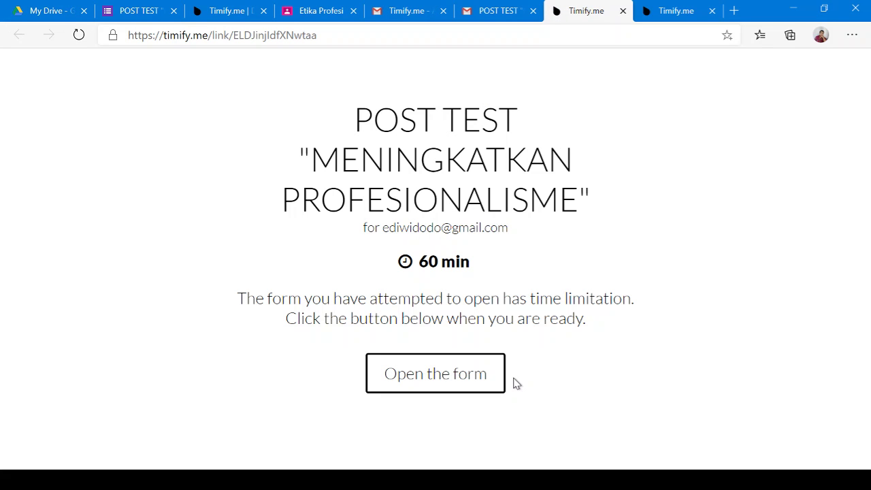
# Start the timed POST TEST form and replace the Email address answer with the tester's Gmail address
pyautogui.click(468, 379)
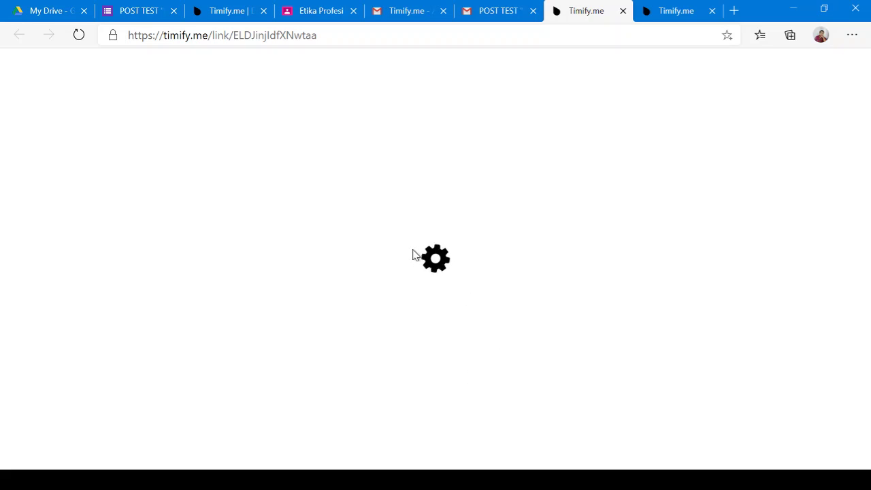
pyautogui.scroll(-1, 428, 284)
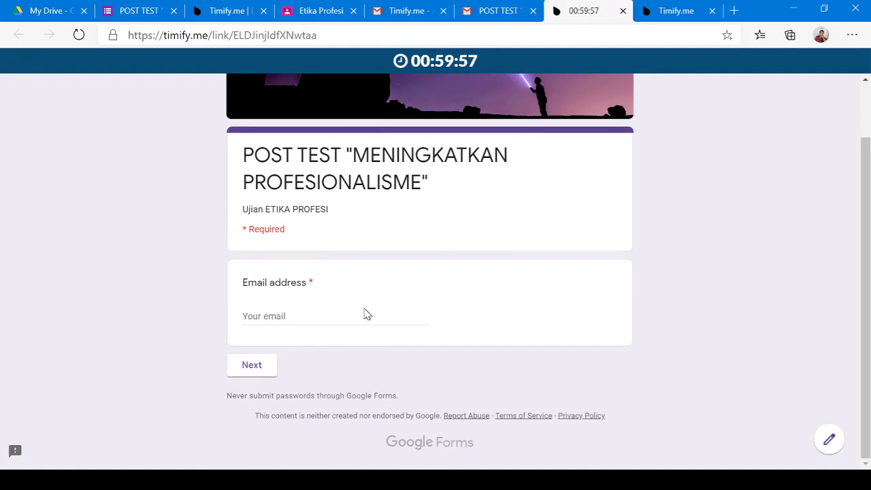
pyautogui.click(356, 313)
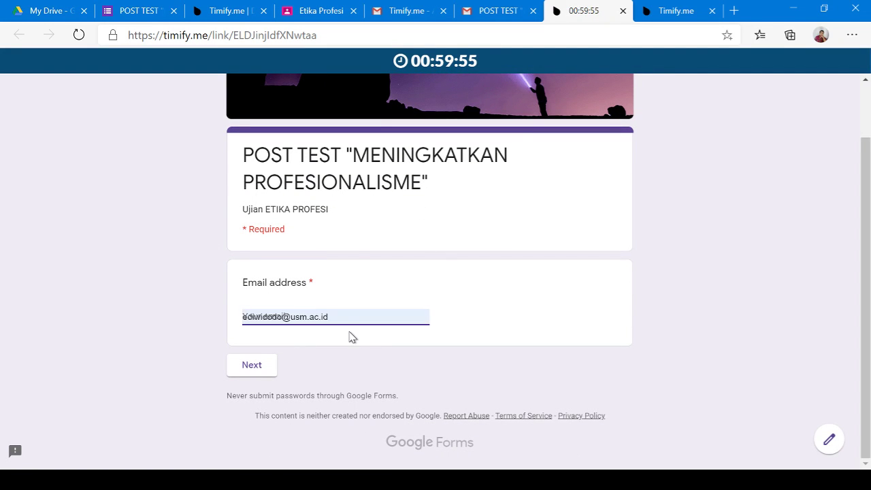
pyautogui.click(358, 346)
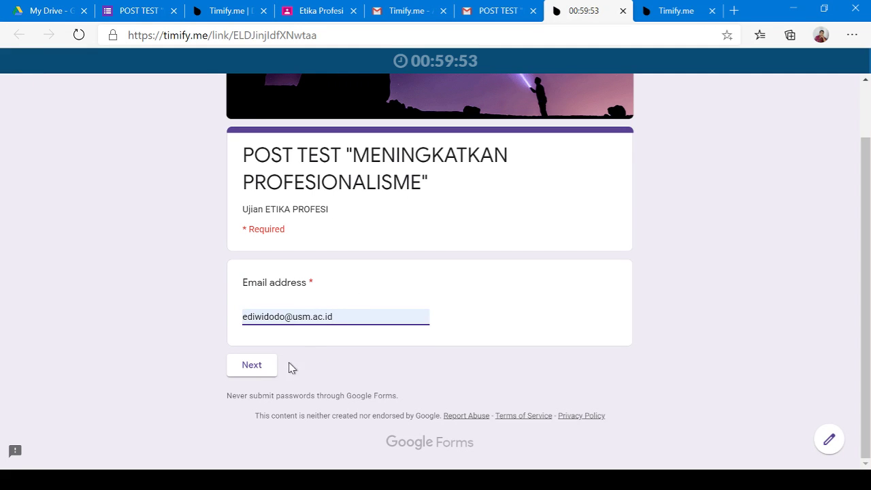
pyautogui.hotkey('ctrl', 'a')
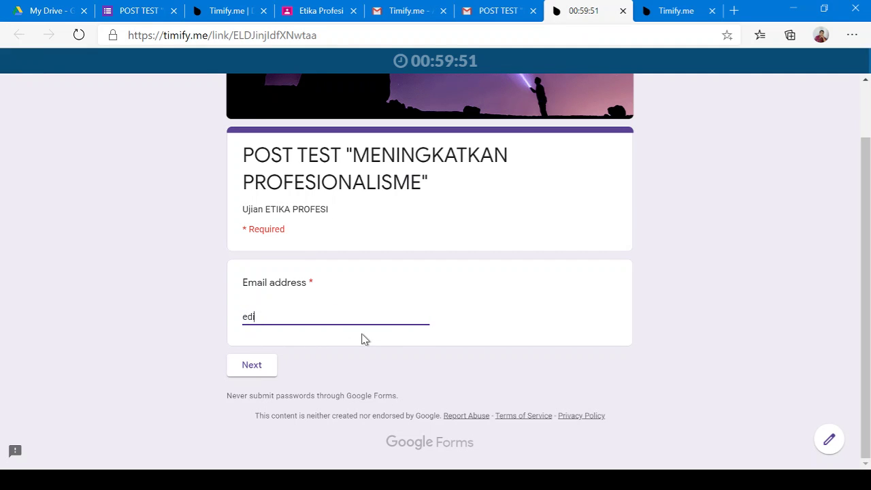
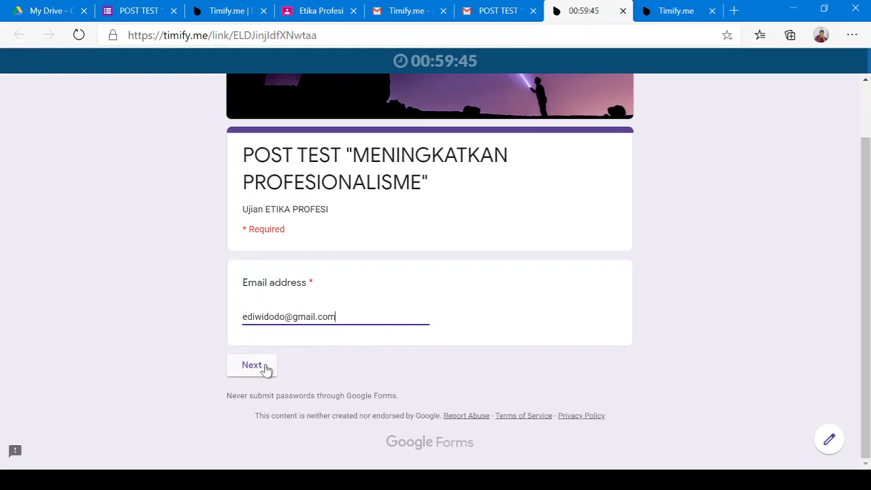
pyautogui.click(263, 371)
# Answer the first questions: Memiliki banyak relasi bisnis, Profesi Khusus, and Dosen
pyautogui.scroll(-3, 293, 325)
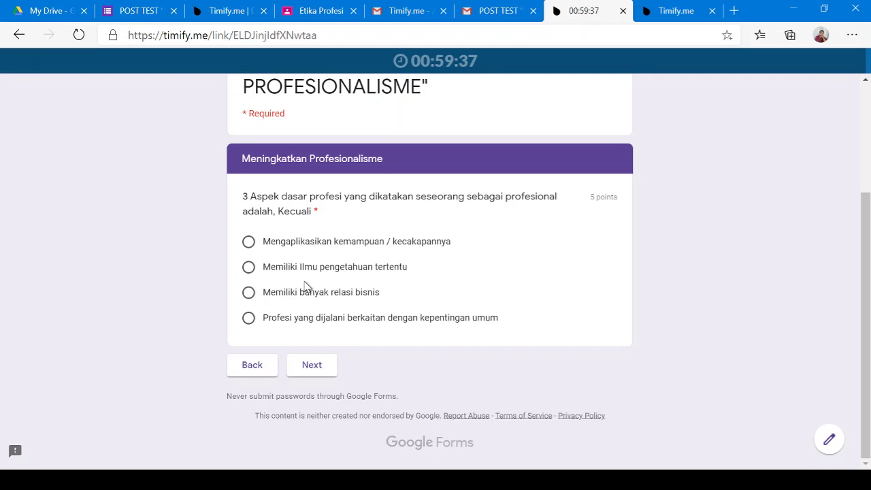
pyautogui.click(352, 297)
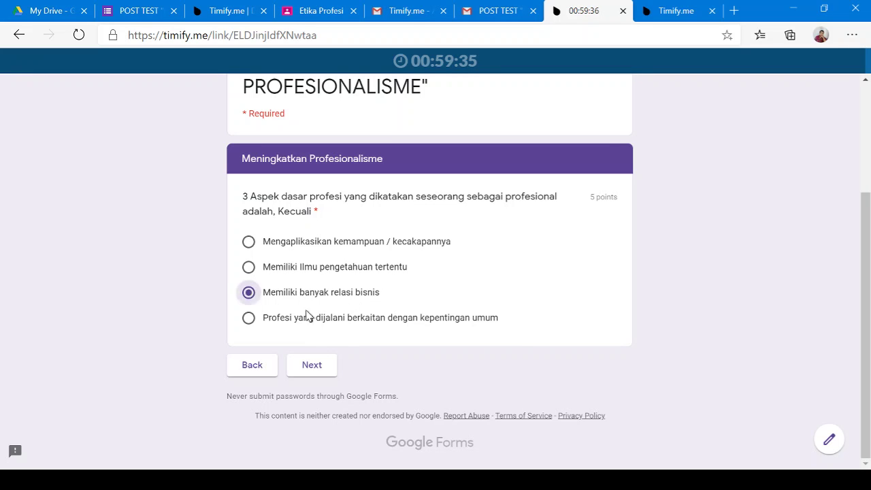
pyautogui.click(322, 366)
pyautogui.scroll(-2, 322, 357)
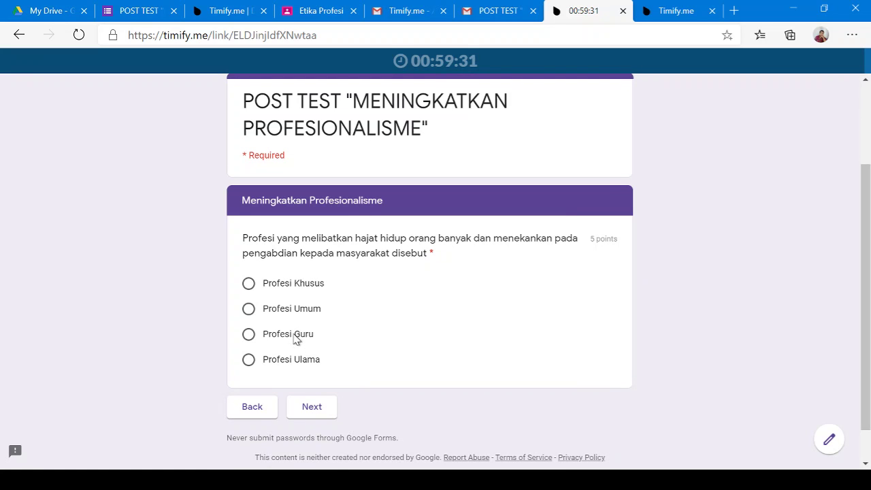
pyautogui.click(296, 285)
pyautogui.click(319, 405)
pyautogui.scroll(-2, 320, 359)
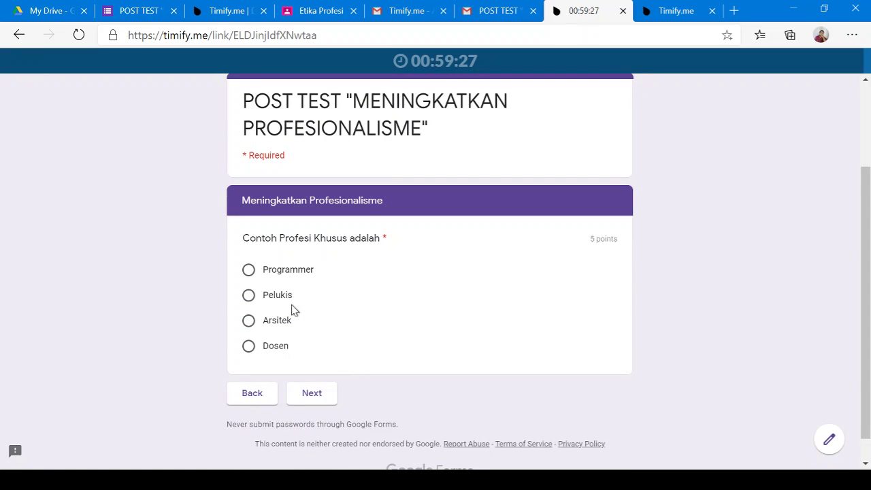
pyautogui.click(276, 346)
pyautogui.click(313, 395)
# Answer Banyak mengerjakan proyek TI, the first exceptions option, IKIN, and Menggantikan fungsi pendidikan formal
pyautogui.scroll(-3, 322, 370)
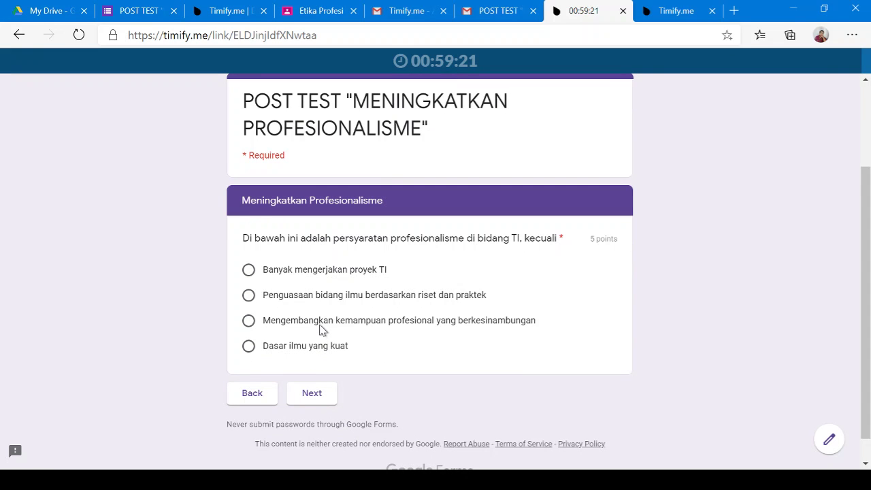
pyautogui.click(320, 274)
pyautogui.click(326, 398)
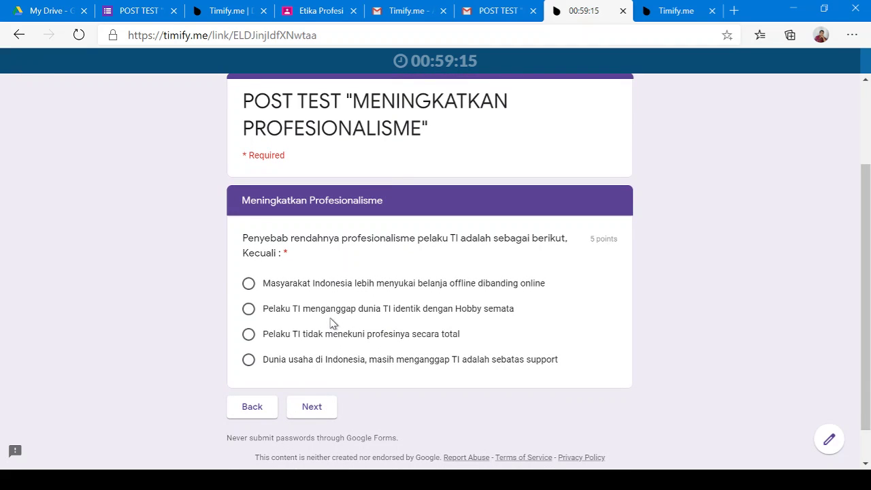
pyautogui.click(323, 285)
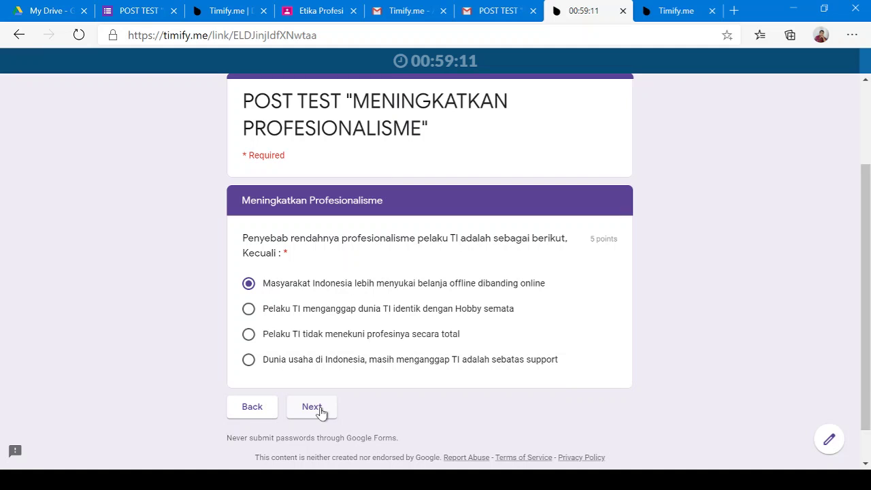
pyautogui.click(311, 407)
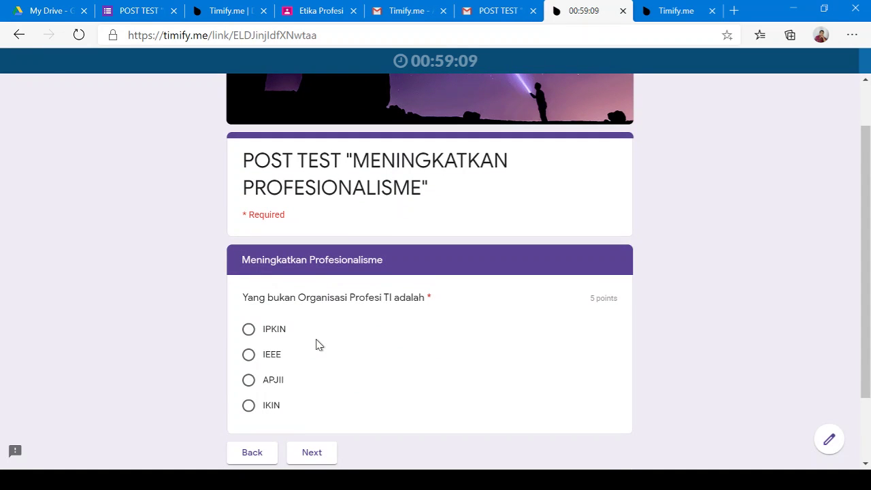
pyautogui.click(275, 408)
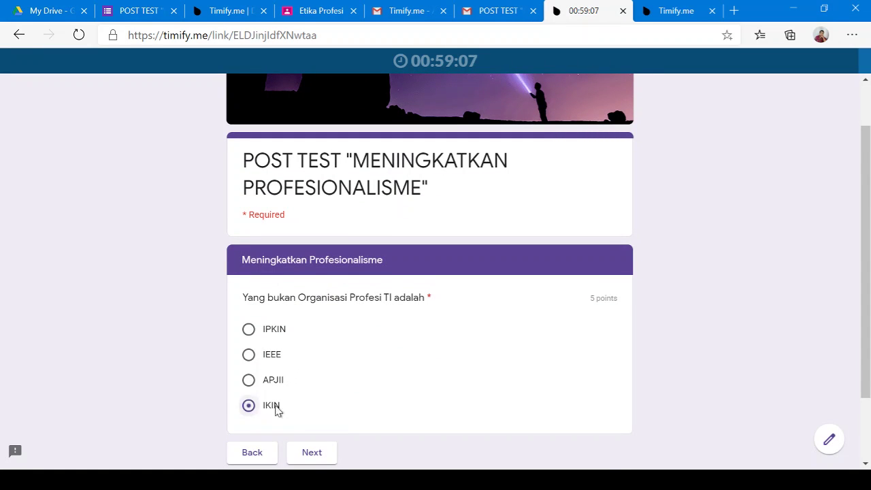
pyautogui.click(316, 454)
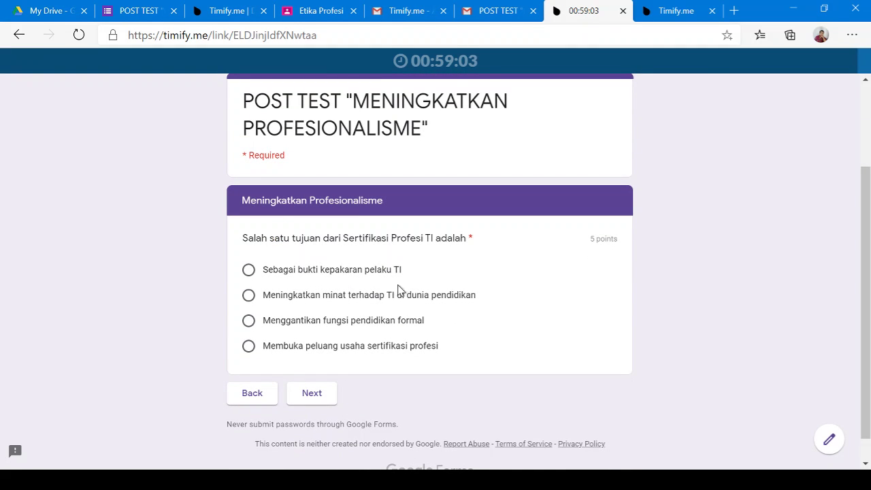
pyautogui.click(333, 326)
pyautogui.click(323, 400)
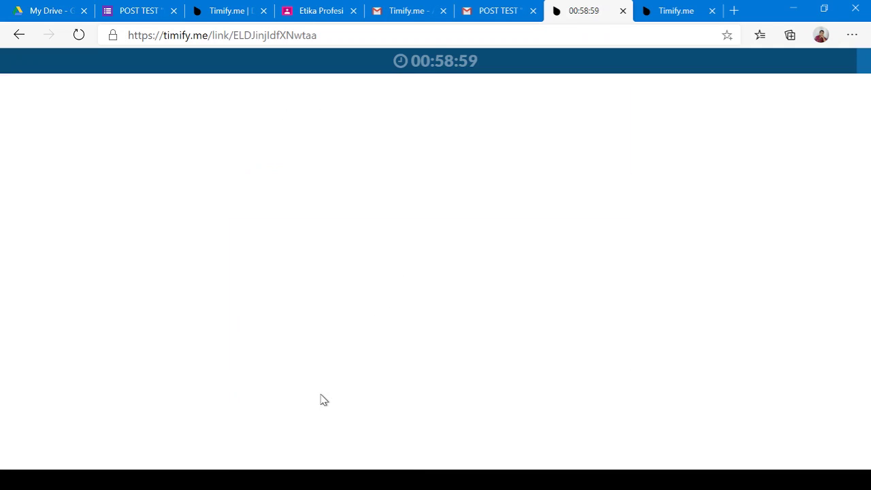
# Answer the formal-education question, CDP, and Oracle Certified Specialist, then submit the post test
pyautogui.scroll(-2, 321, 381)
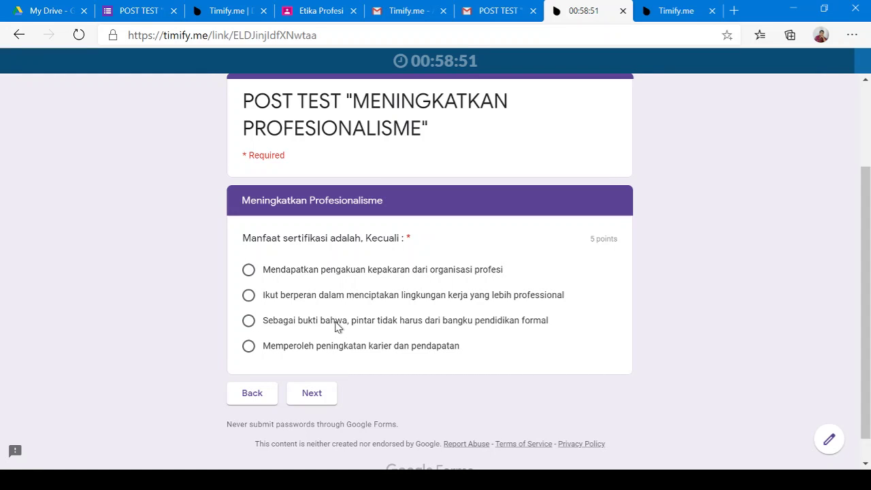
pyautogui.click(336, 325)
pyautogui.click(312, 392)
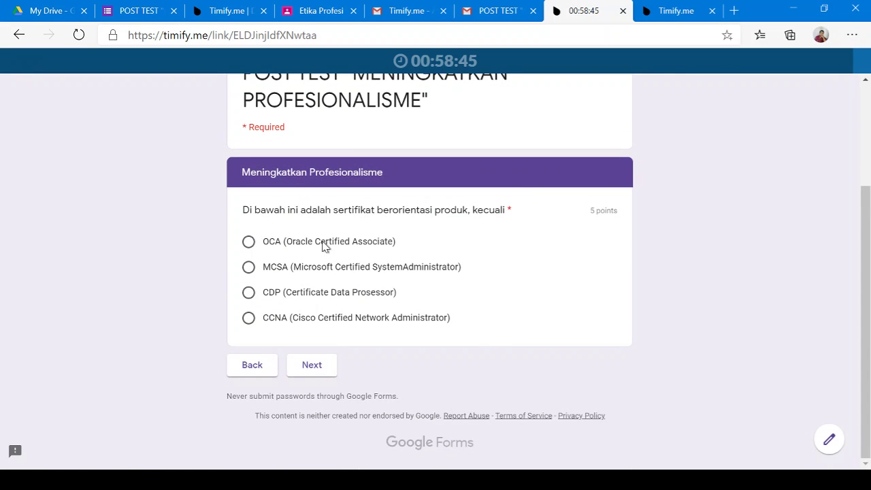
pyautogui.click(337, 292)
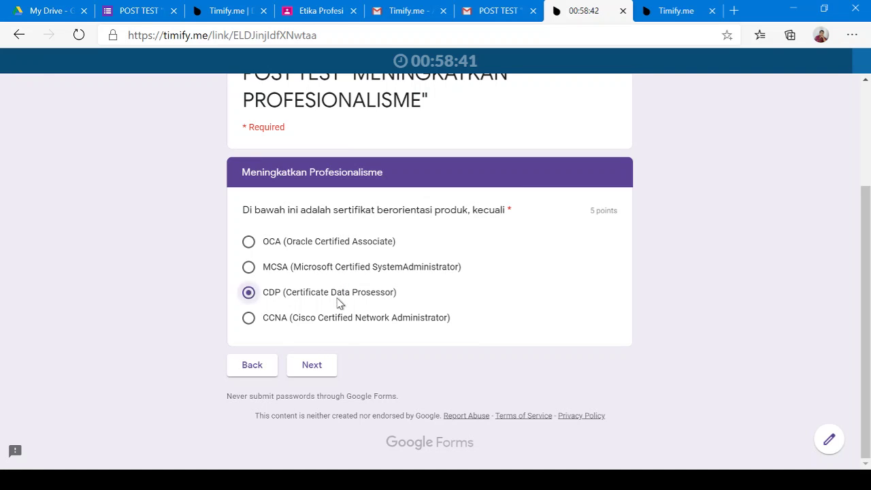
pyautogui.click(312, 364)
pyautogui.scroll(-2, 342, 350)
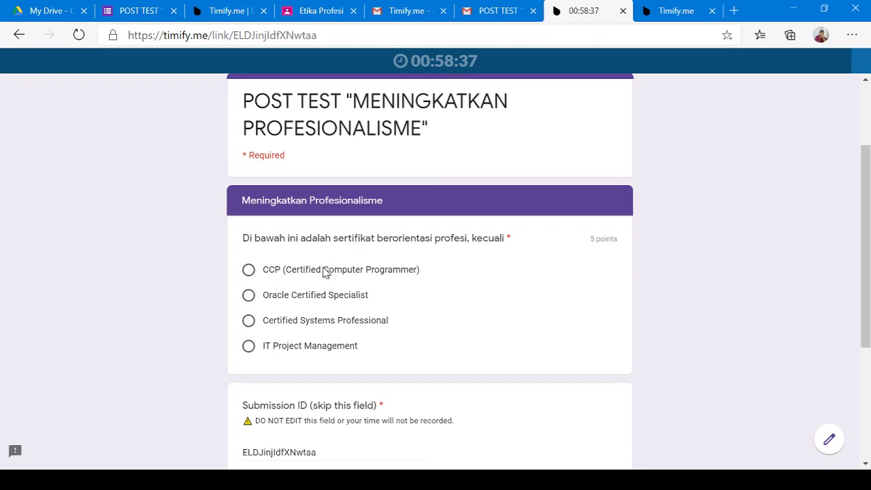
pyautogui.click(320, 297)
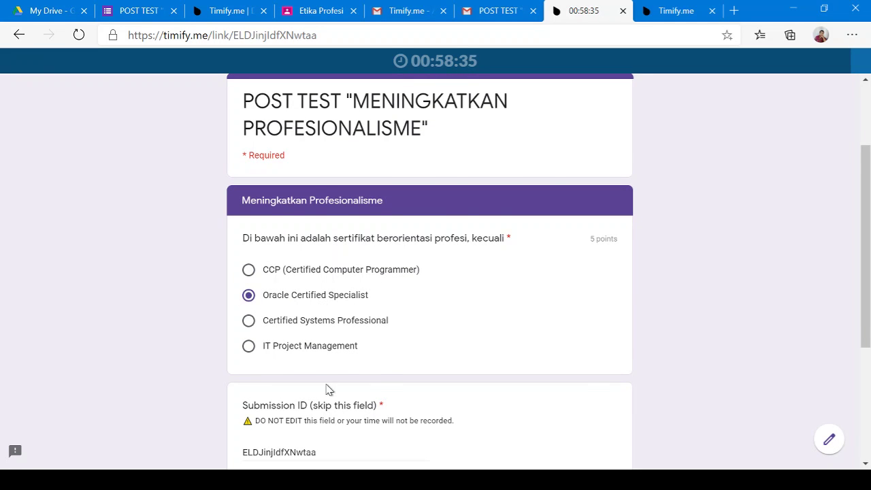
pyautogui.scroll(-2, 390, 398)
pyautogui.click(318, 369)
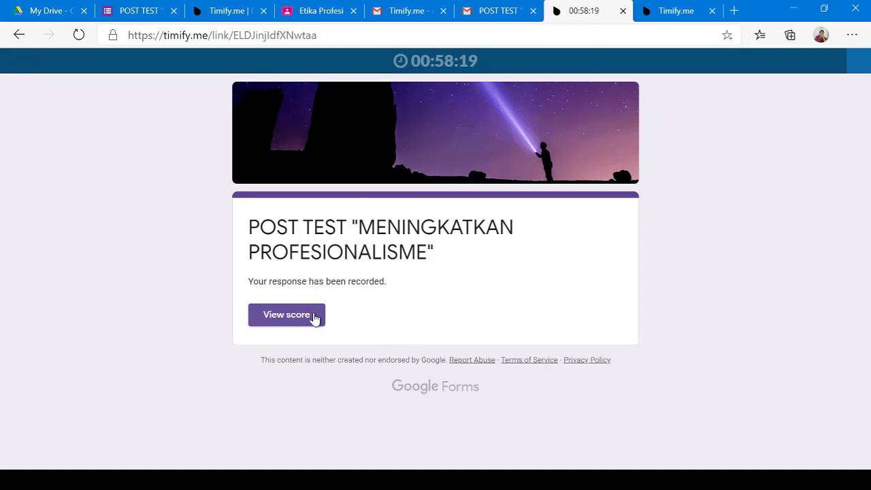
# Review the 40/50 score and graded answers, then go back to the Timify.me test tab
pyautogui.click(314, 317)
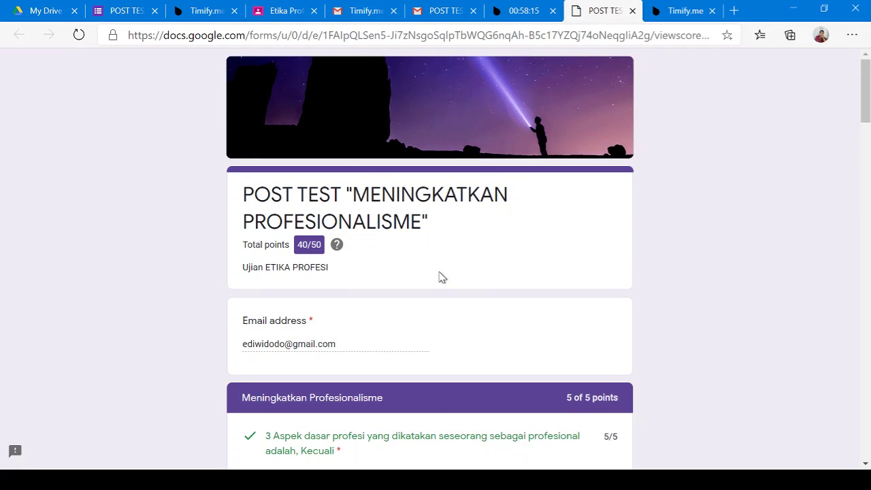
pyautogui.scroll(-1, 439, 277)
pyautogui.scroll(-1, 439, 277)
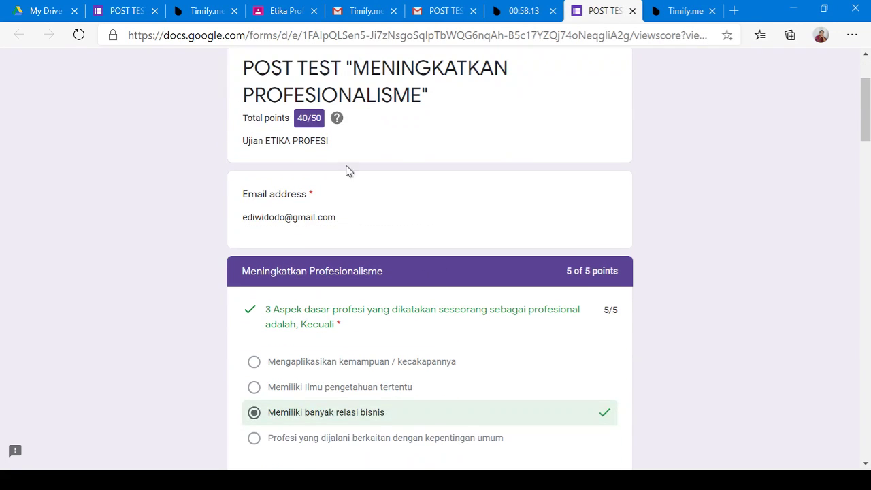
pyautogui.scroll(-8, 359, 212)
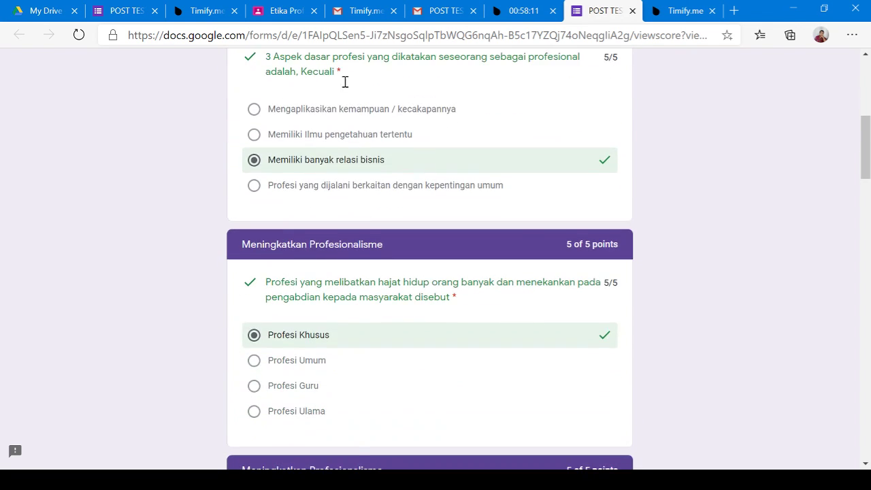
pyautogui.scroll(15, 504, 310)
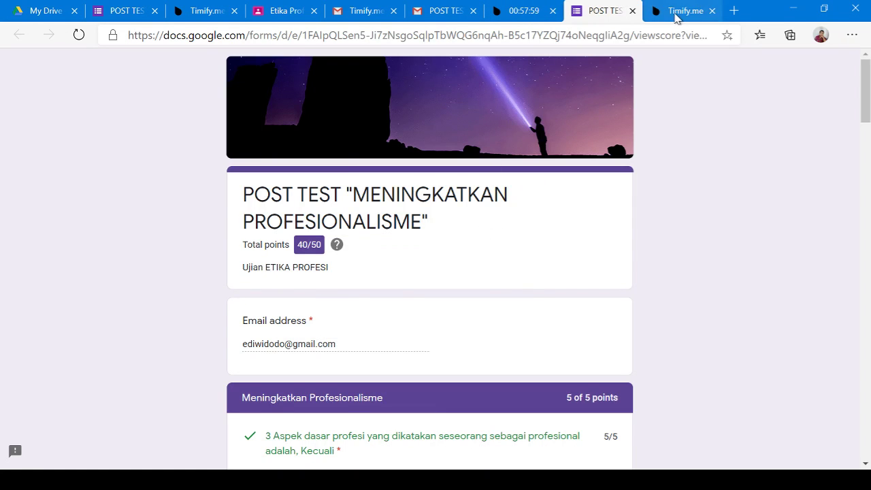
pyautogui.click(676, 12)
pyautogui.click(512, 15)
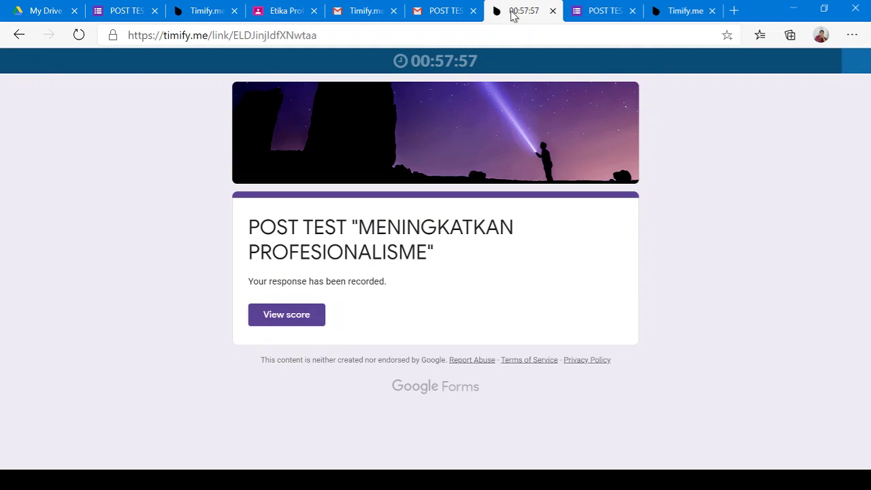
# Reload the Timify respondents dashboard and highlight the first attempt's Always in focus status
pyautogui.click(426, 14)
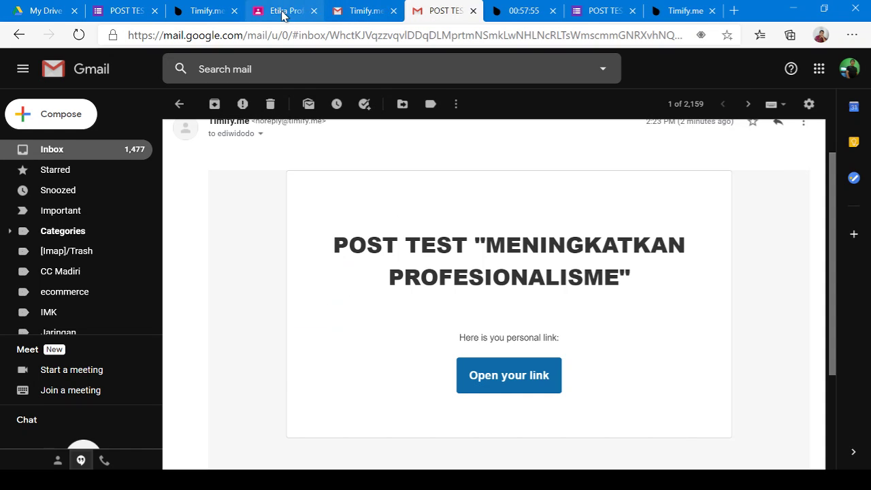
pyautogui.click(215, 12)
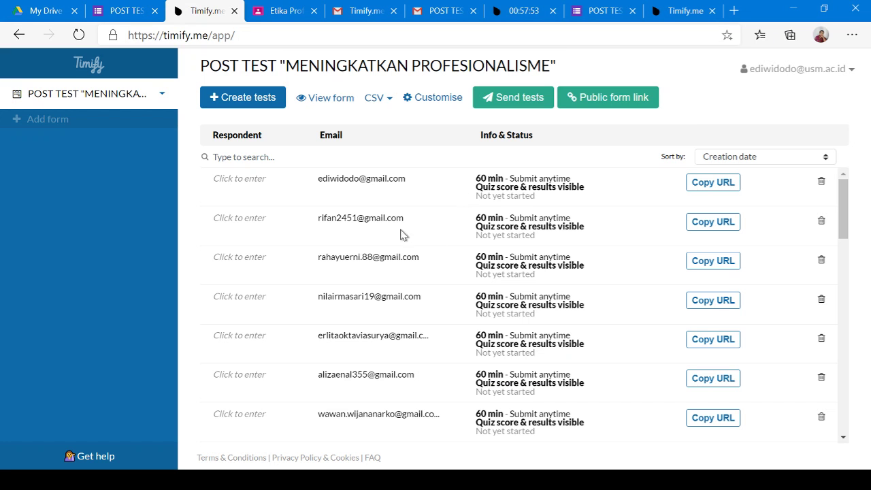
pyautogui.click(78, 34)
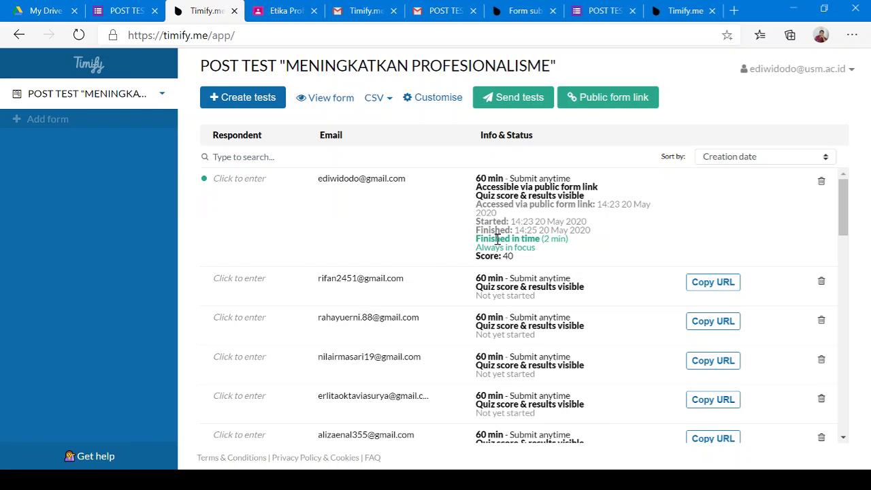
pyautogui.scroll(-1, 528, 235)
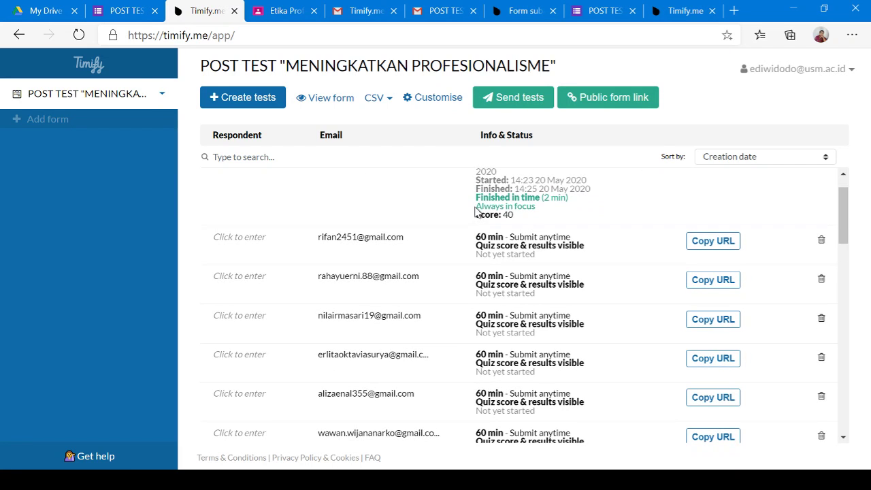
pyautogui.moveTo(475, 212); pyautogui.dragTo(551, 208)
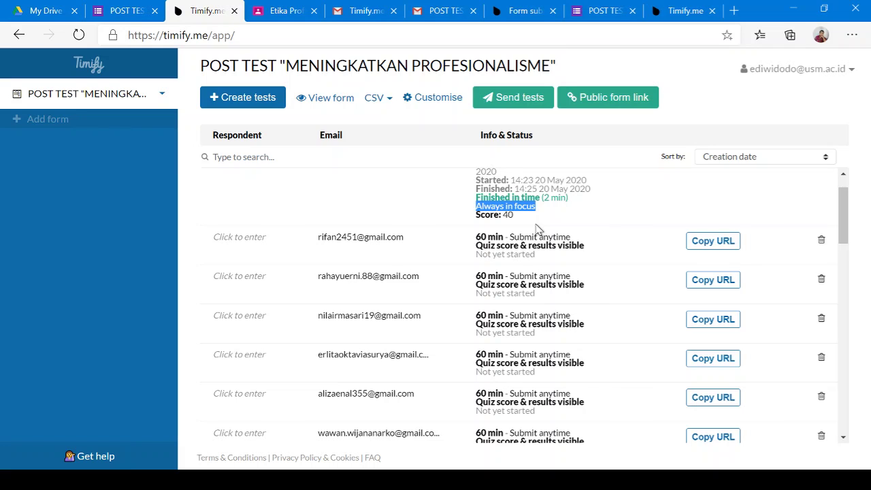
pyautogui.tripleClick(526, 209)
# Recheck the attempt's details on the dashboard: finished in 2 min, Always in focus, score 40
pyautogui.click(358, 12)
pyautogui.click(443, 13)
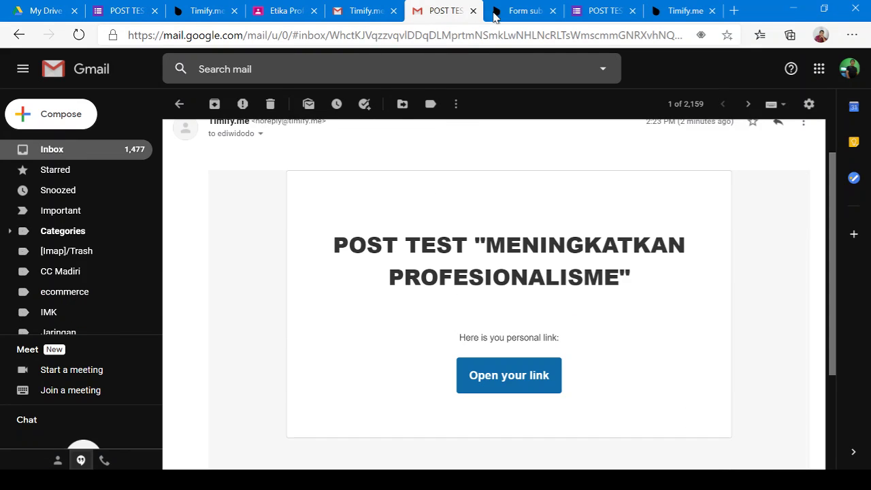
pyautogui.click(495, 12)
pyautogui.click(216, 12)
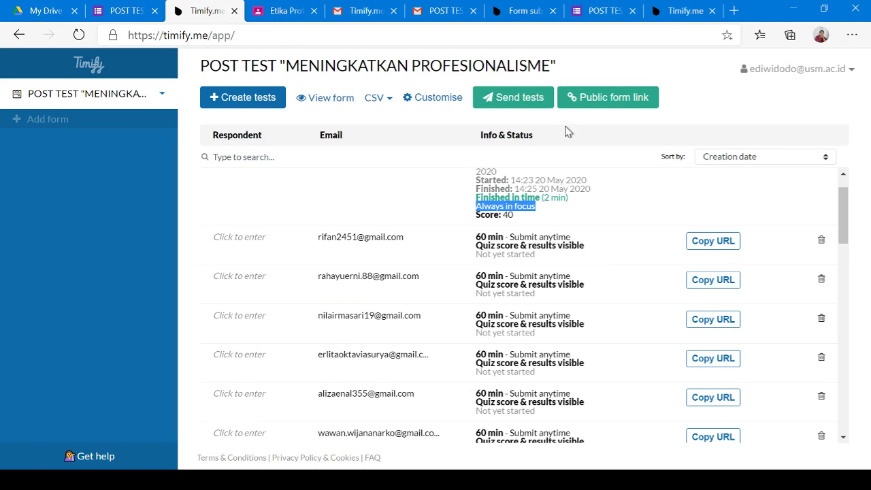
pyautogui.click(556, 215)
pyautogui.moveTo(476, 207); pyautogui.dragTo(567, 206)
pyautogui.scroll(2, 553, 215)
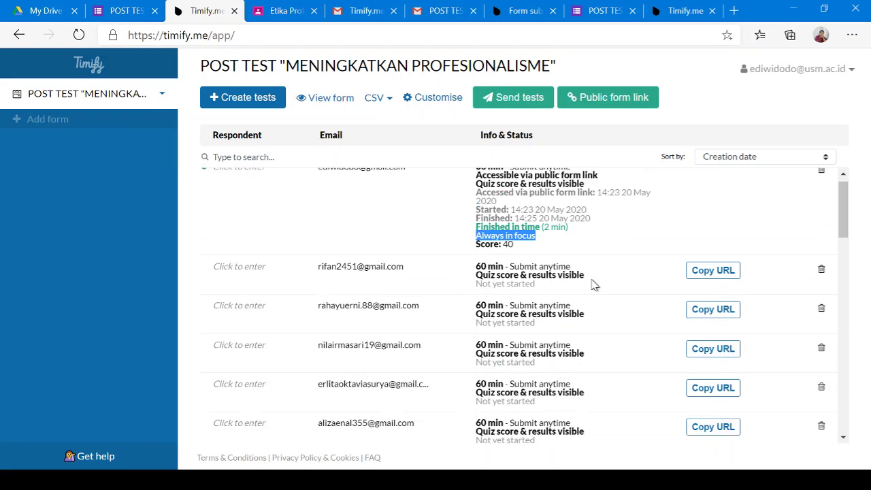
pyautogui.click(569, 232)
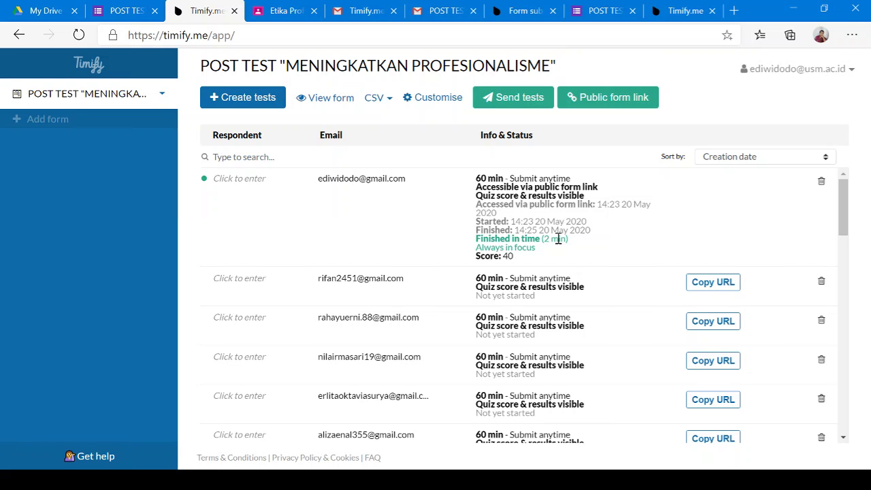
pyautogui.scroll(-5, 558, 238)
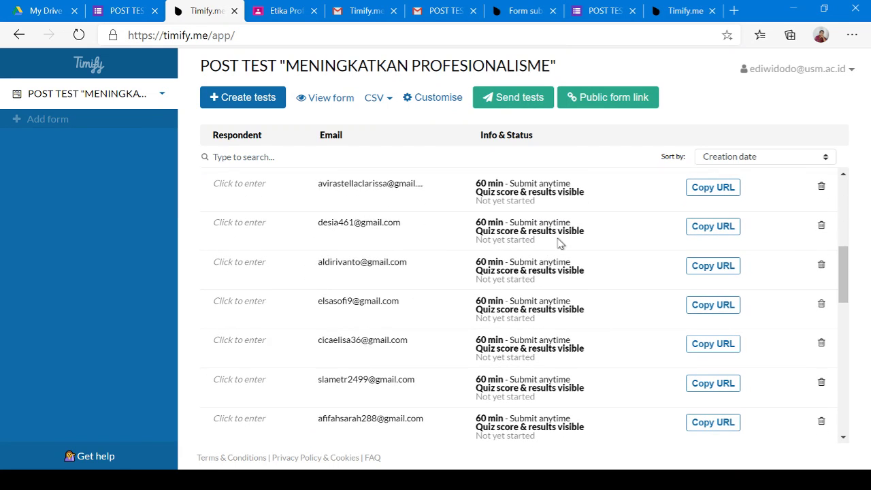
pyautogui.scroll(4, 560, 243)
pyautogui.scroll(2, 560, 244)
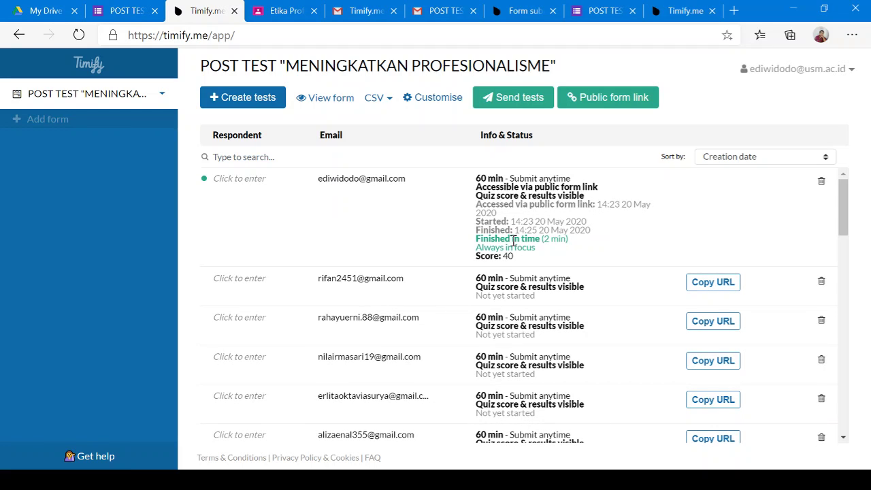